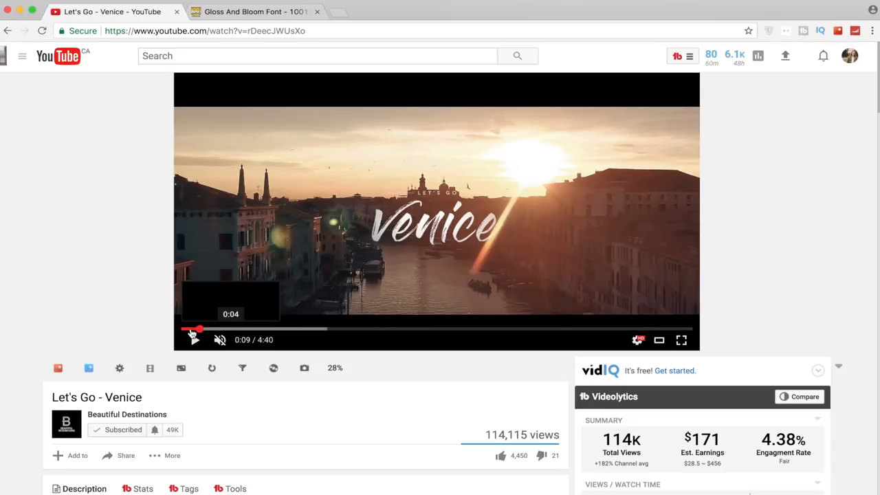
Step: Play the opening title reveal of the "Let's Go - Venice" video from 0:04 and pause on the full title
click(189, 329)
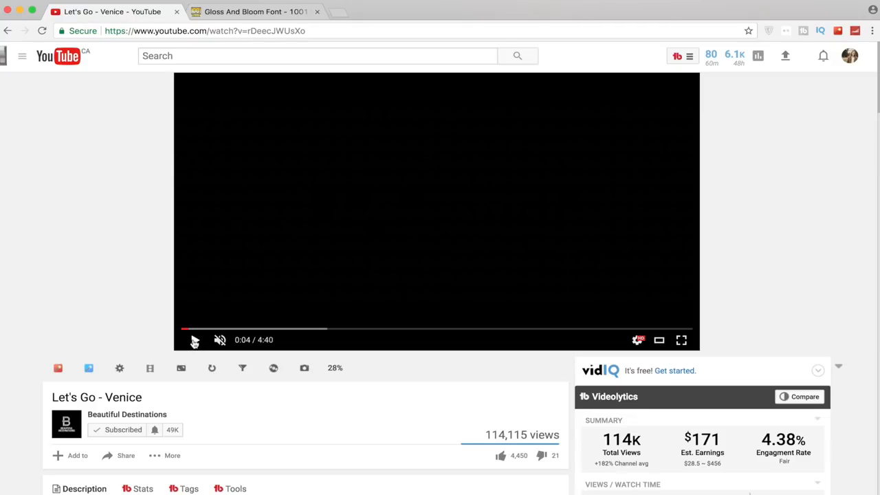
click(195, 341)
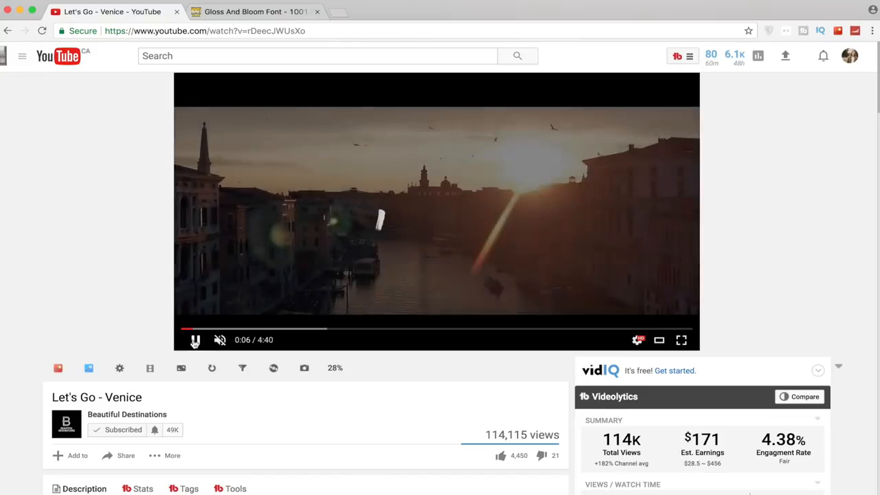
click(194, 342)
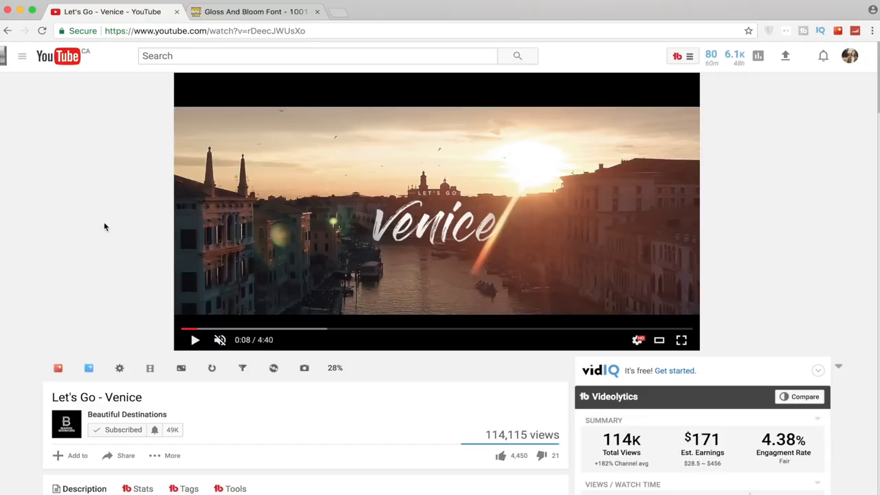
Step: Examine the Gloss And Bloom font page and its character map, comparing the lettering with the Venice video's title
click(239, 12)
scroll(107, 335, up, 10)
scroll(106, 338, up, 2)
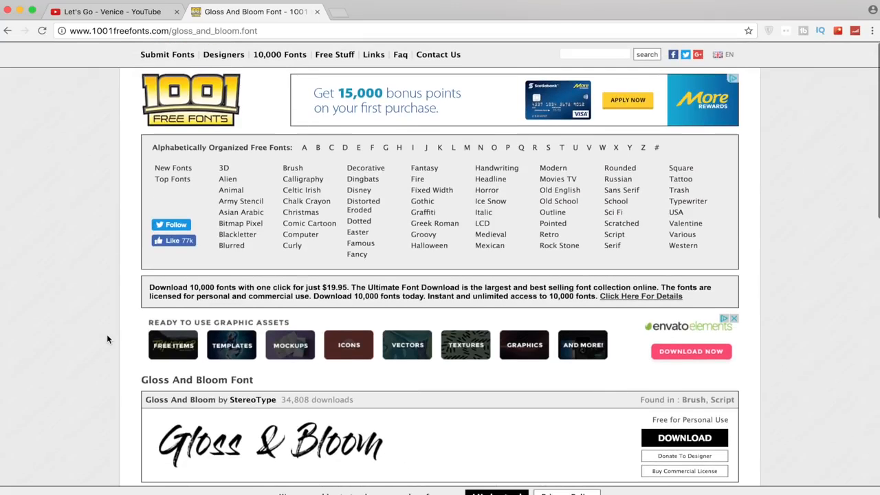
scroll(107, 338, down, 2)
scroll(106, 338, down, 2)
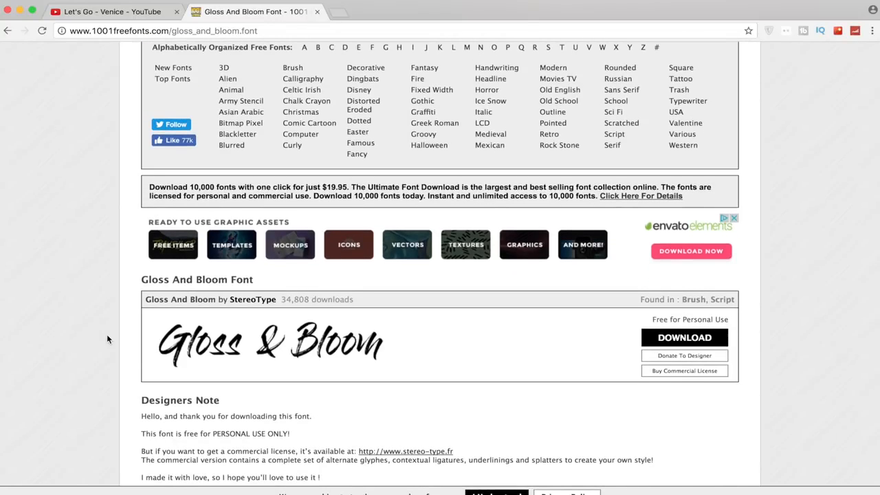
scroll(107, 339, down, 10)
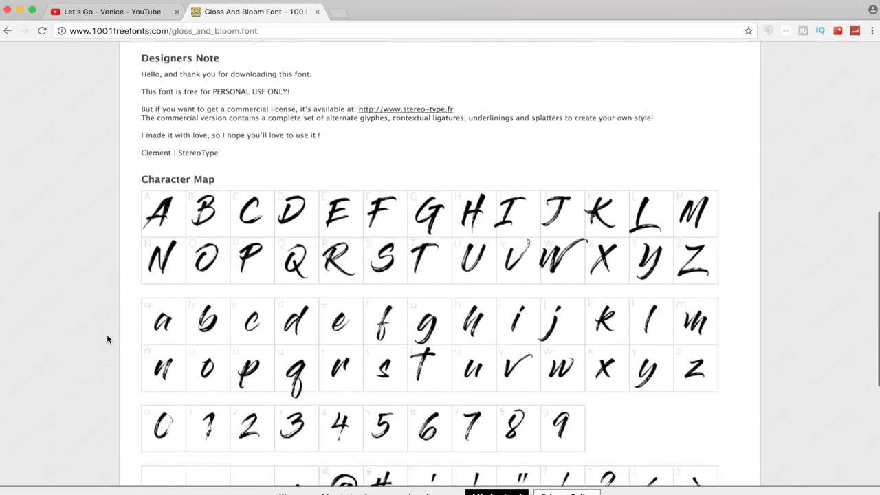
scroll(107, 338, down, 1)
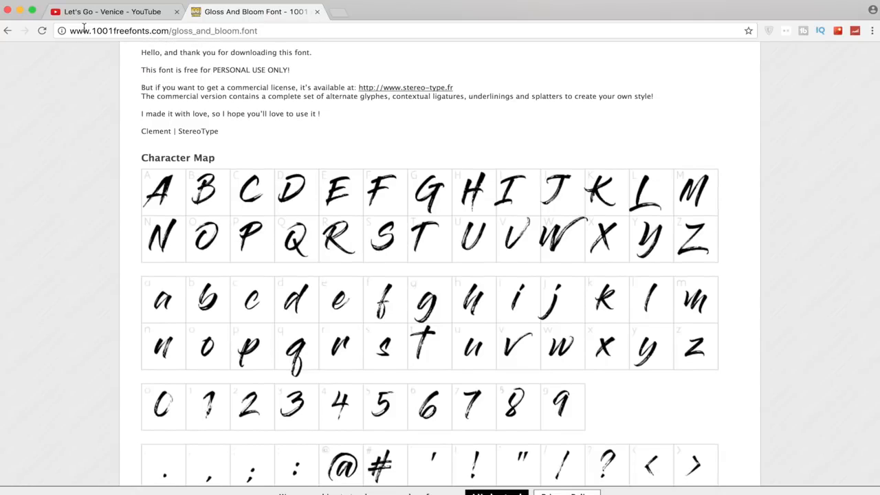
click(94, 17)
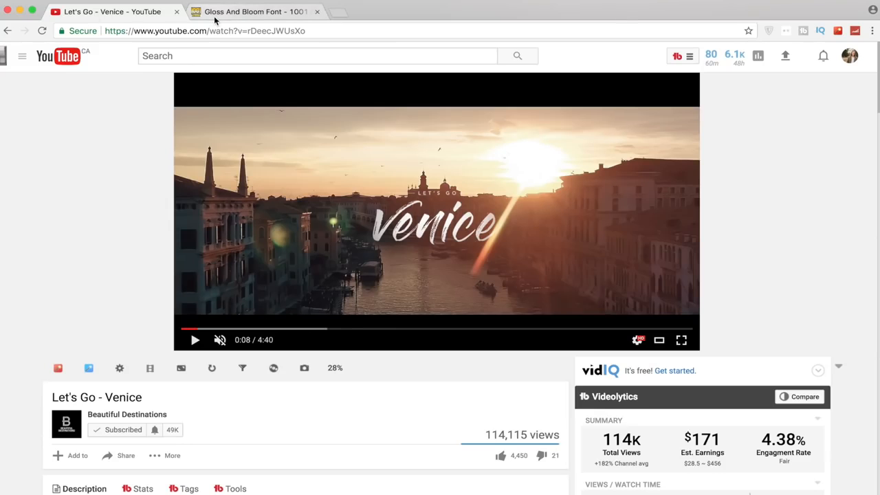
click(259, 14)
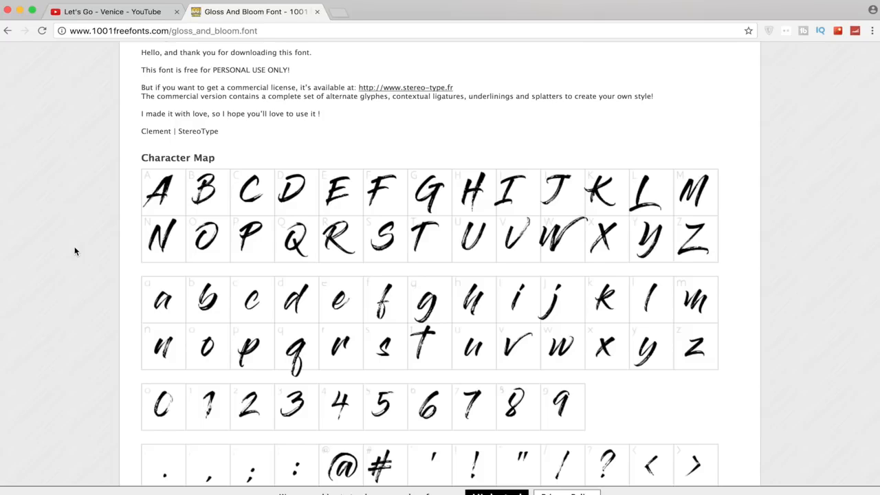
Step: Switch to Premiere Pro and create a new 1920 x 1080 title with the Intro playhead at 00:00:04:19
click(621, 481)
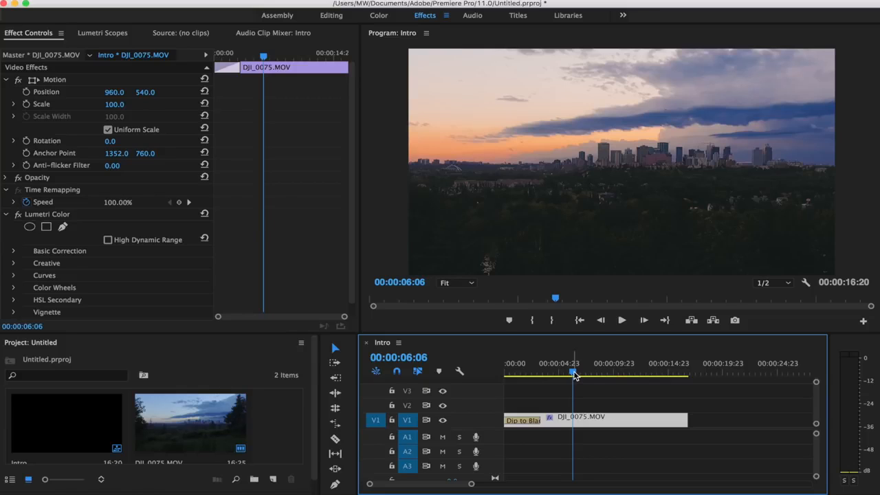
drag(574, 374, 558, 378)
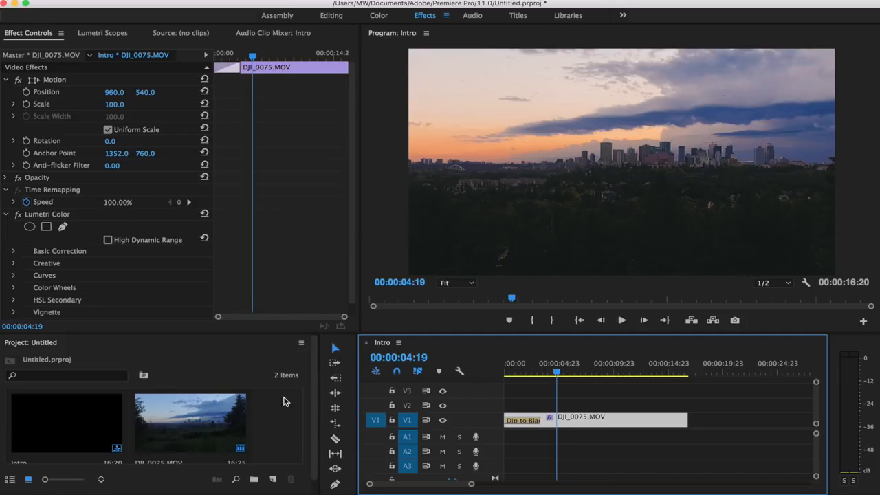
click(274, 479)
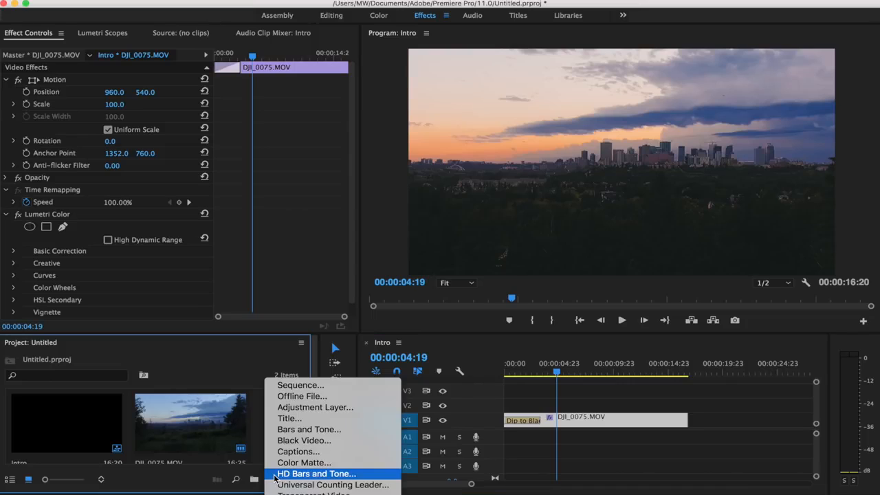
click(319, 421)
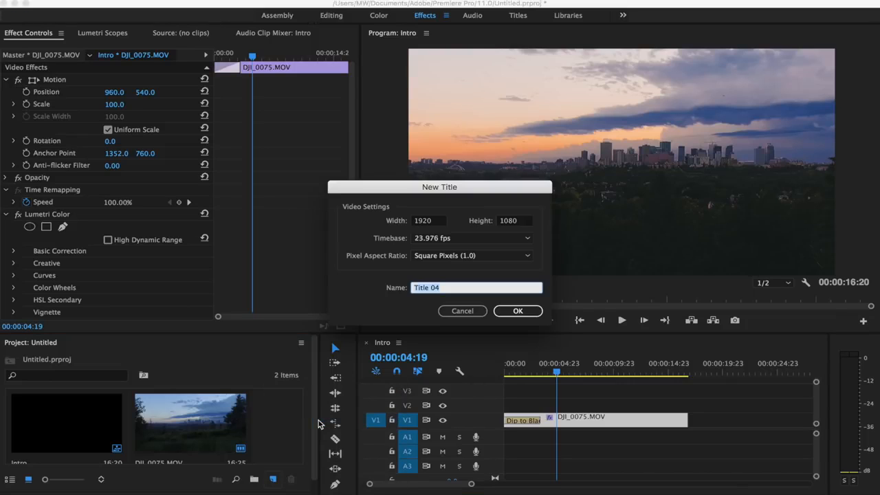
click(517, 310)
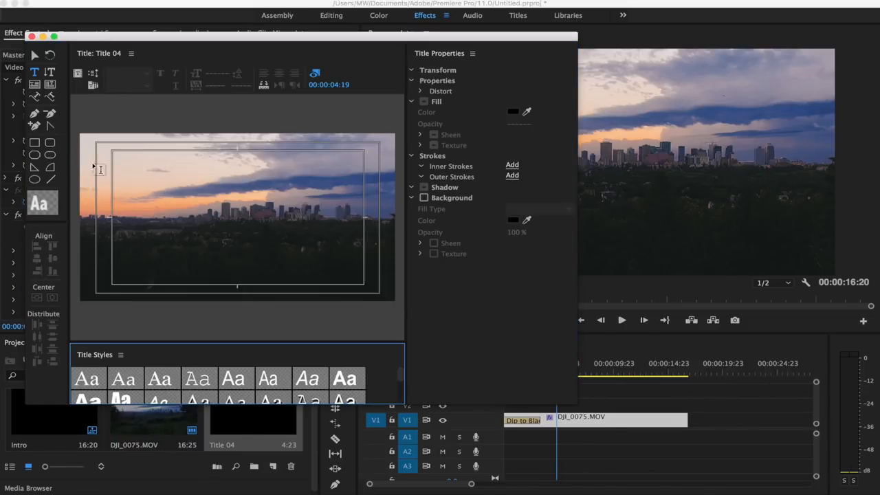
Step: Add a centre-aligned text box spanning the inner safe margin's width and enter the text "CANADA"
drag(112, 178, 364, 245)
click(279, 74)
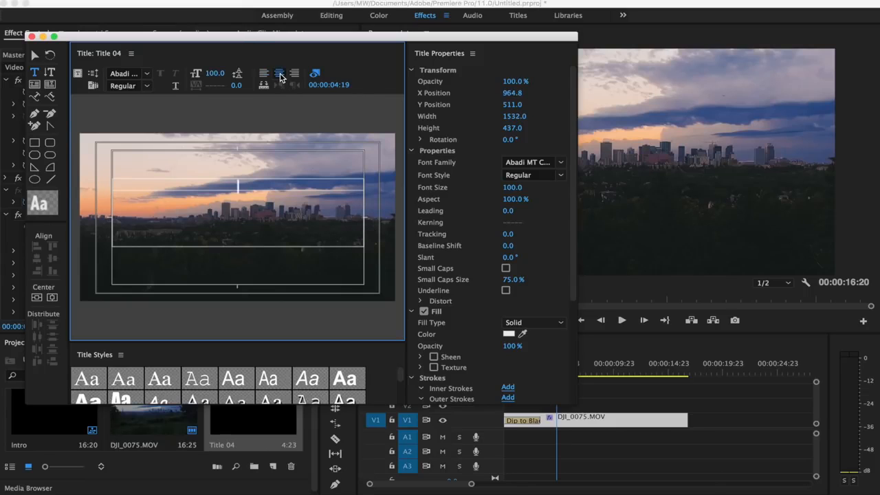
text(C)
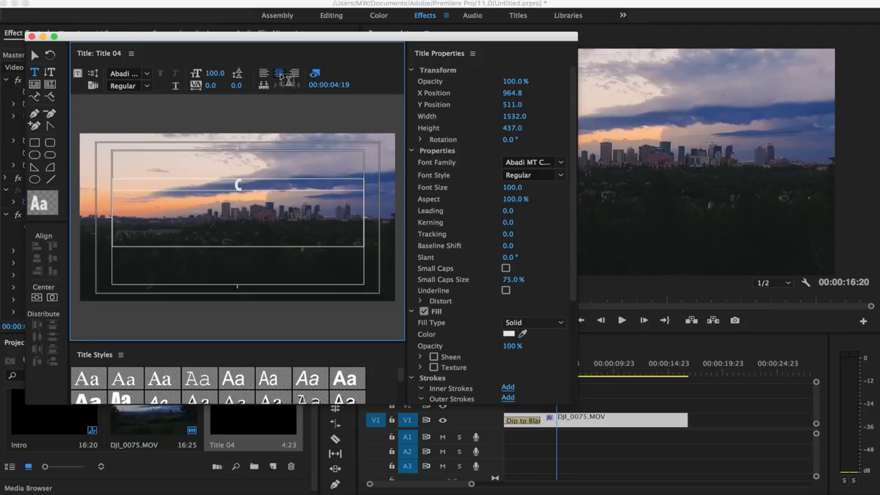
text(ANADA)
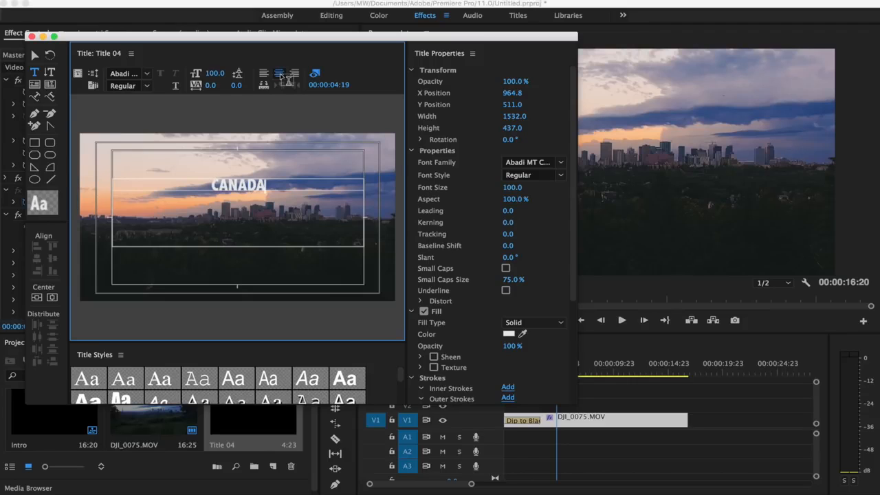
Step: Change the font of the CANADA text to Gloss And Bloom
click(128, 81)
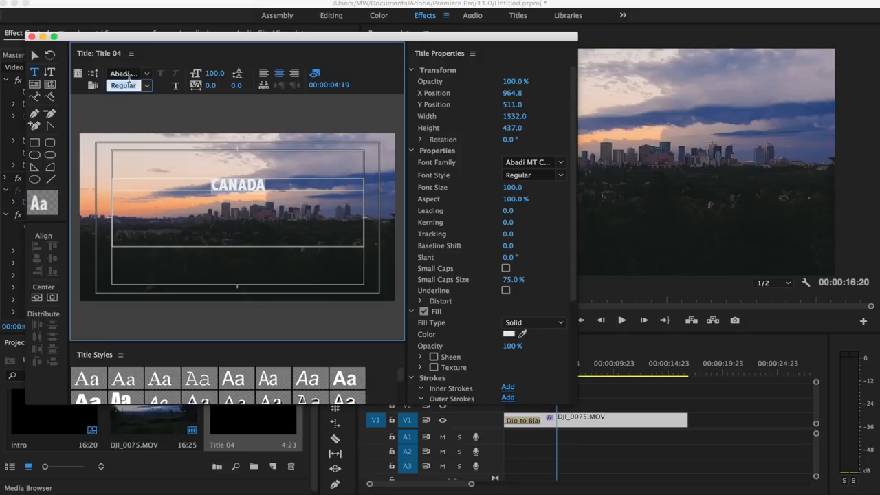
click(126, 74)
text(Gloss An)
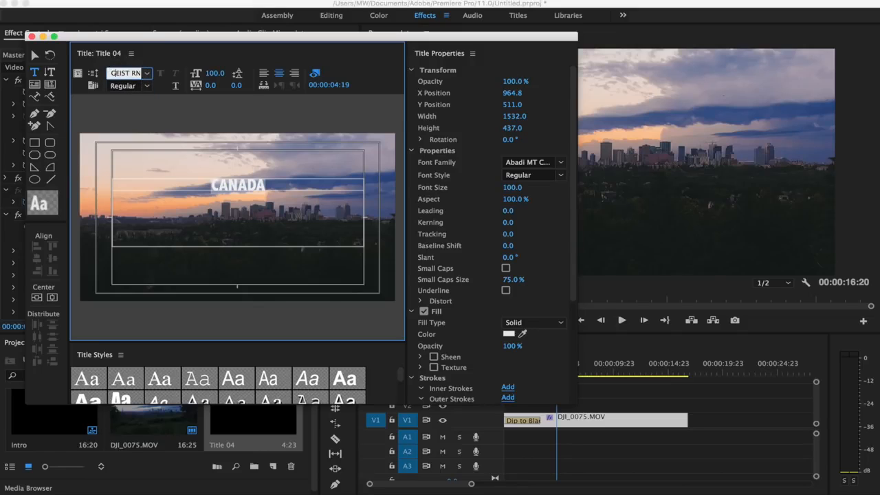
key(Return)
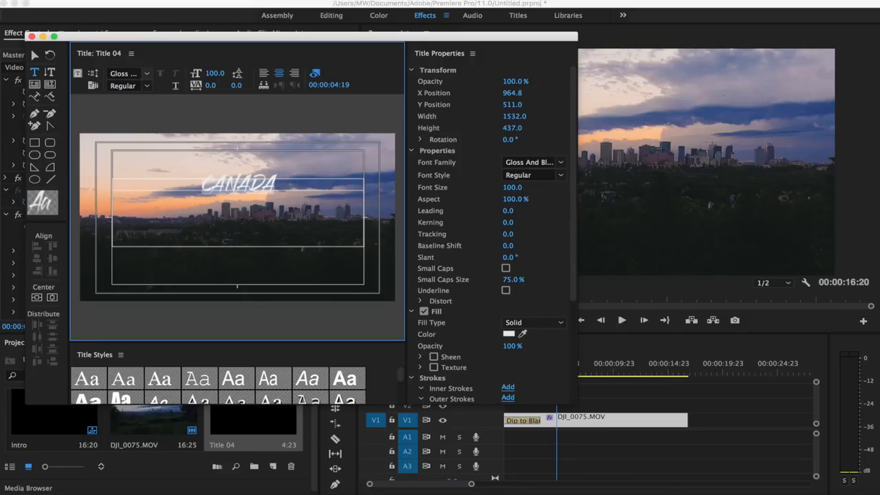
Step: Set the CANADA text's font size to 216 and its kerning to 58
drag(209, 73, 298, 74)
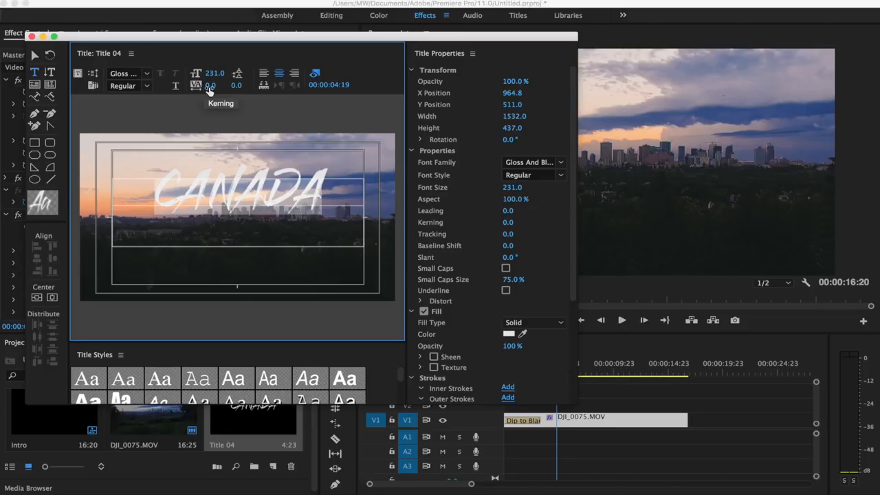
mouse_move(209, 85)
mouse_down()
mouse_move(269, 84)
mouse_move(261, 84)
mouse_up()
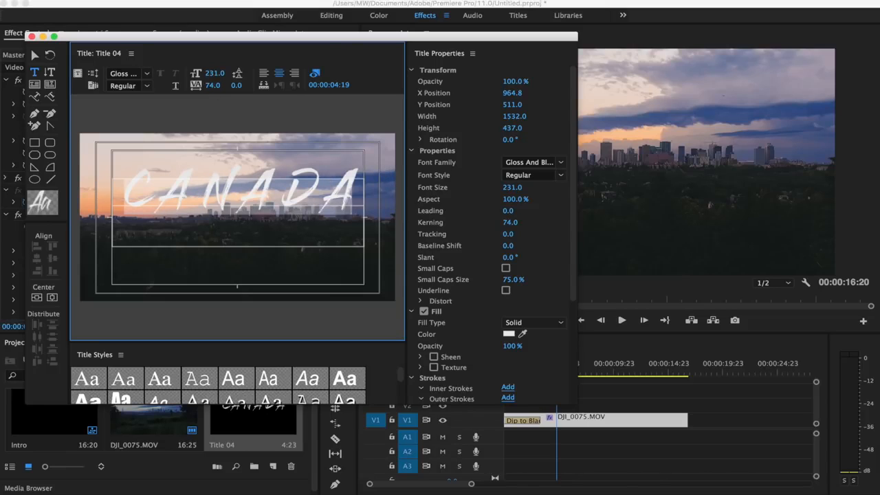
drag(211, 85, 201, 86)
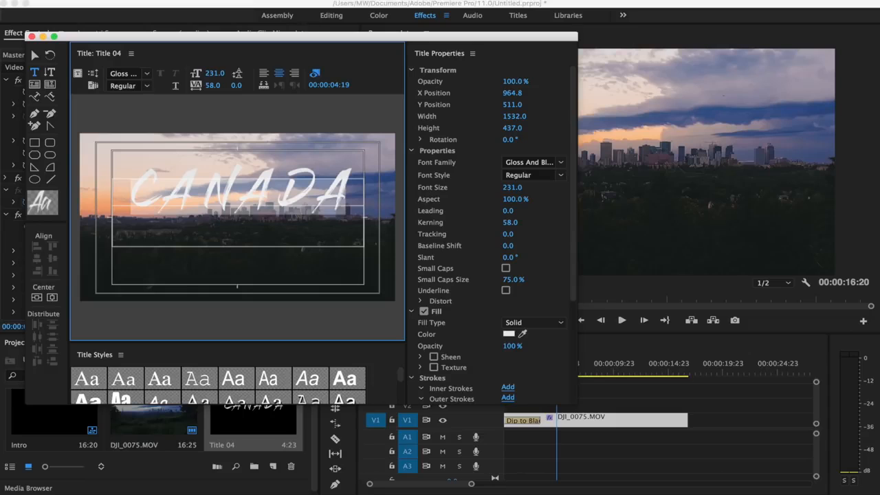
drag(215, 73, 209, 72)
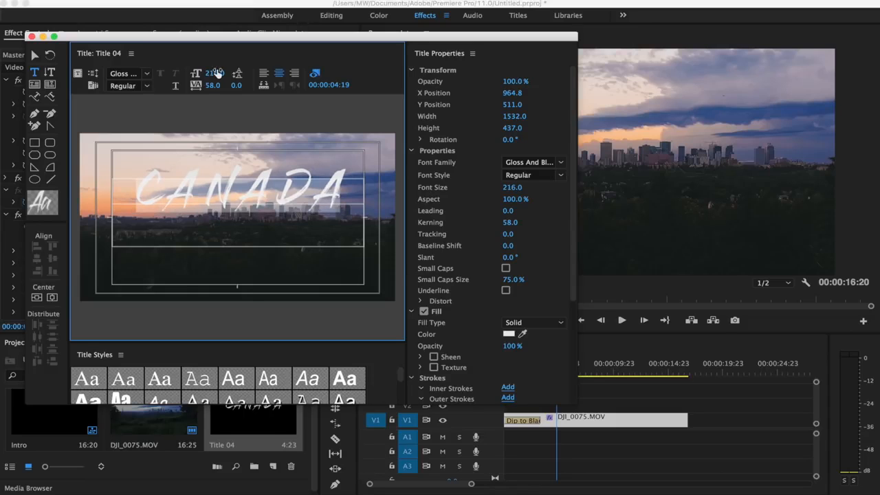
Step: Lower the upper edge of the CANADA text box to a height of about 264.5 so the word sits over the skyline
click(35, 55)
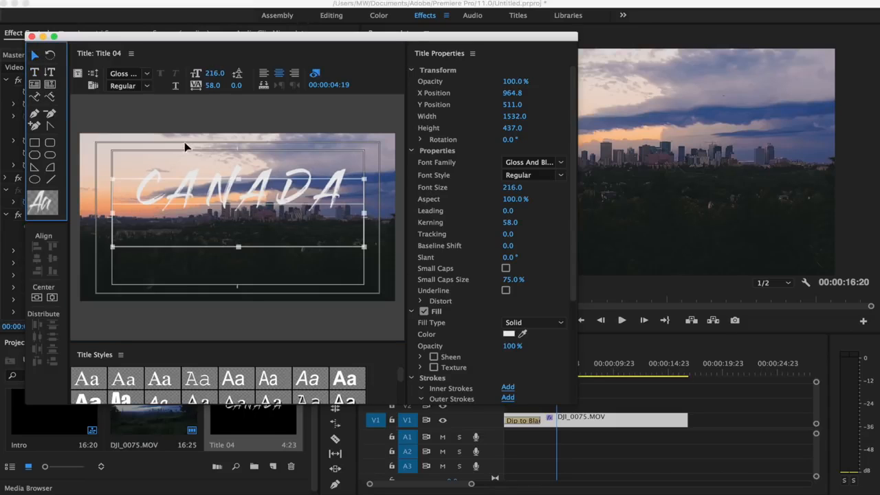
drag(240, 172, 239, 205)
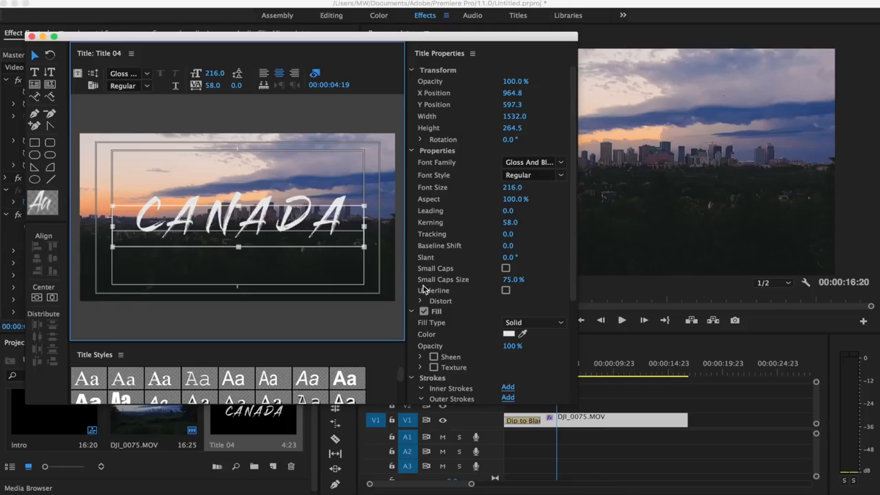
Step: Set the CANADA text's fill colour to bright green, 00FF02
click(509, 334)
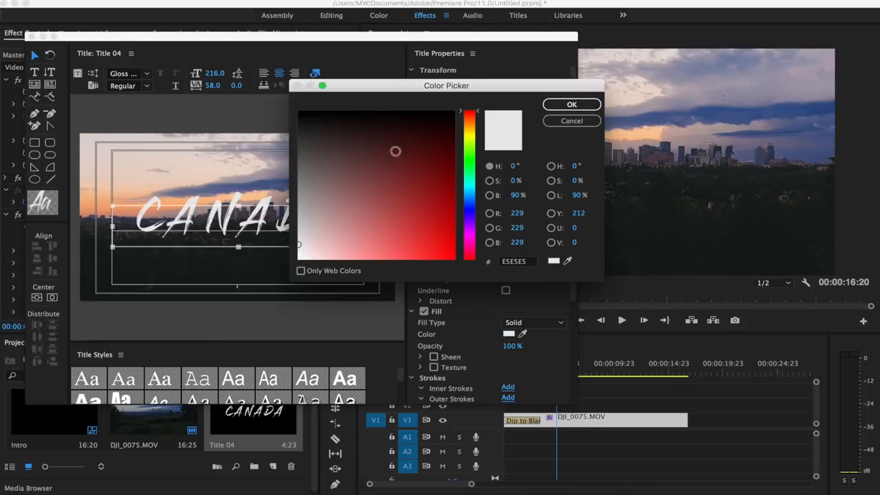
click(469, 161)
drag(446, 253, 461, 256)
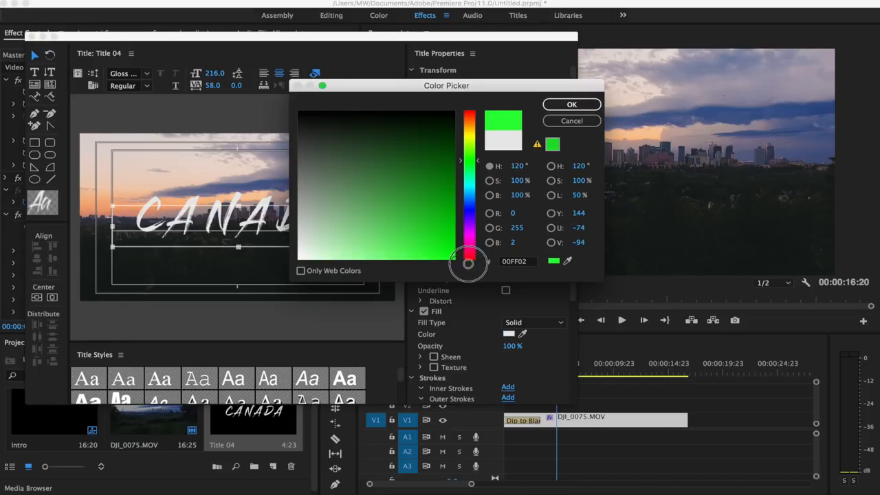
click(567, 104)
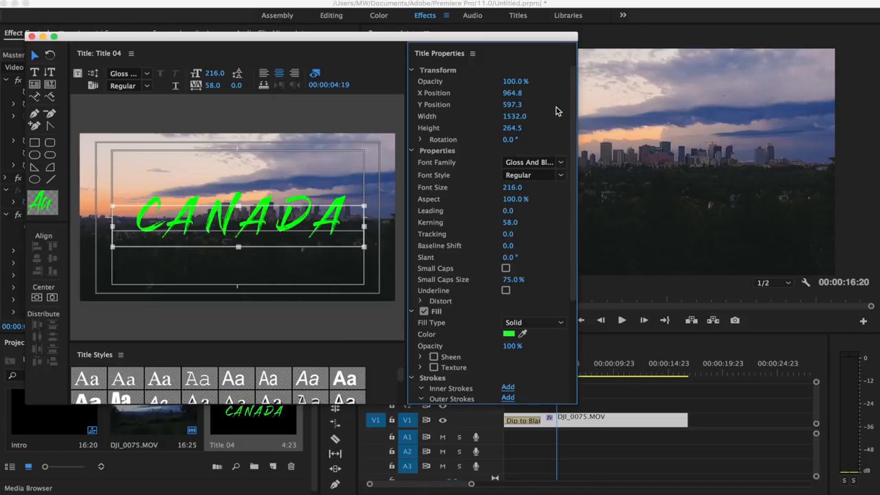
Step: Close the title editor and place Title 04 on track V2 starting at 00:00:04:19
click(128, 119)
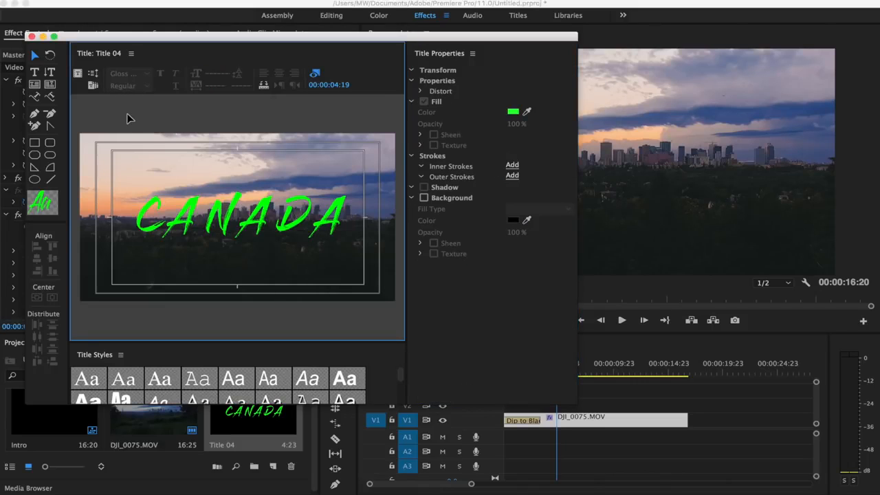
click(32, 36)
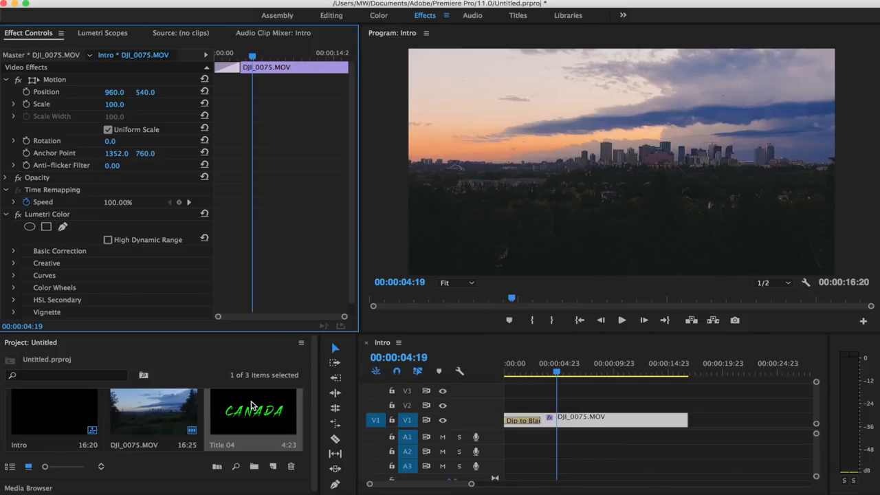
drag(259, 438, 553, 405)
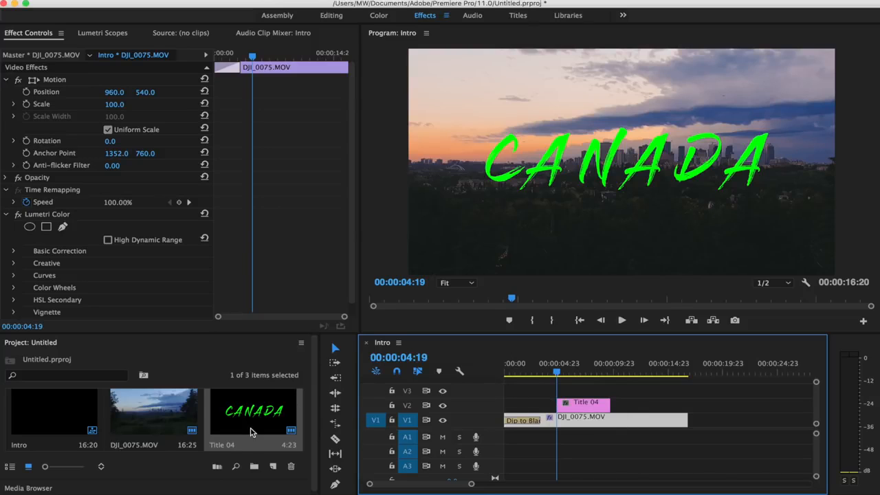
Step: Create a 1920 x 1080 transparent video and place it on track V3 directly above the title clip
click(273, 466)
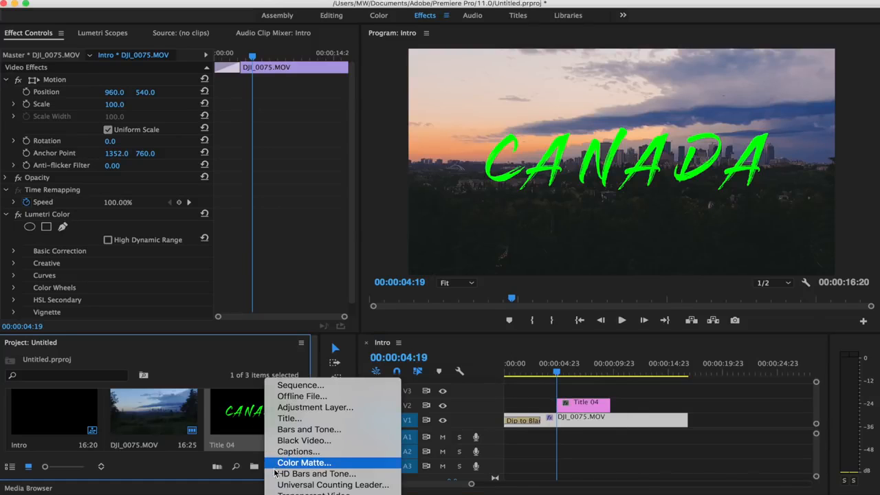
click(313, 493)
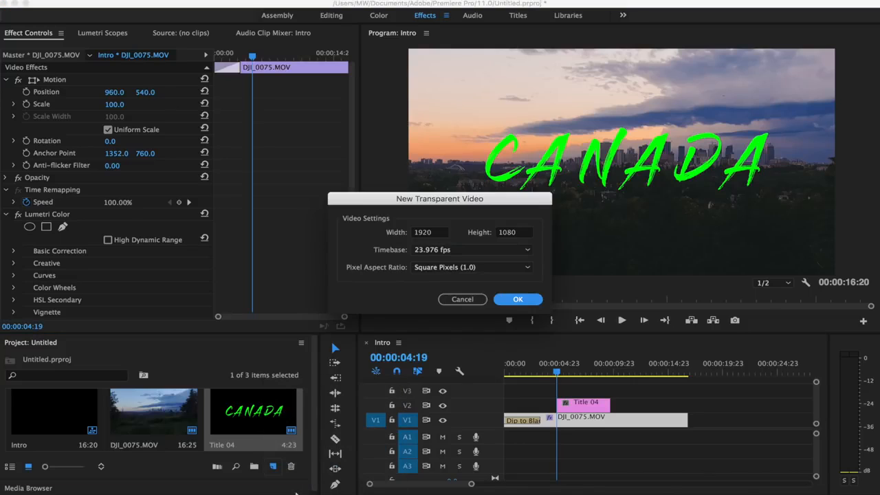
click(510, 299)
drag(52, 456, 573, 373)
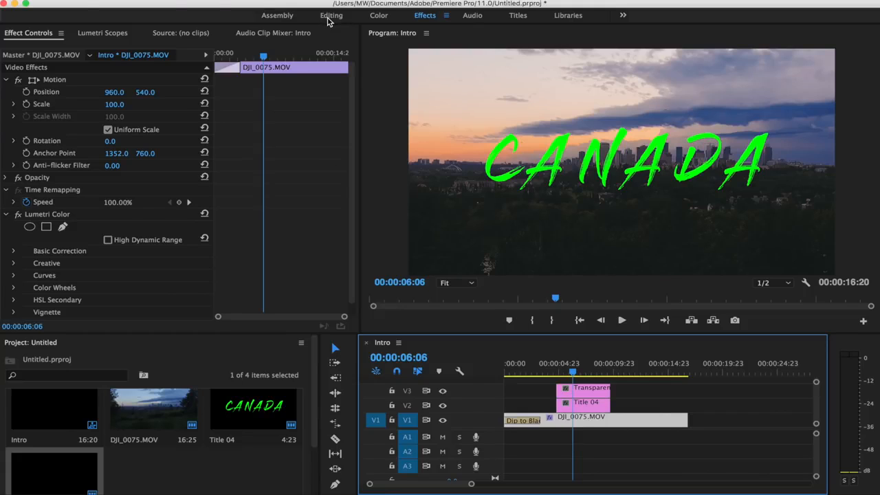
Step: Find the Write-on effect by searching the effects for "write" and apply it to the transparent video on track V3
click(322, 2)
click(377, 189)
click(799, 54)
text(write)
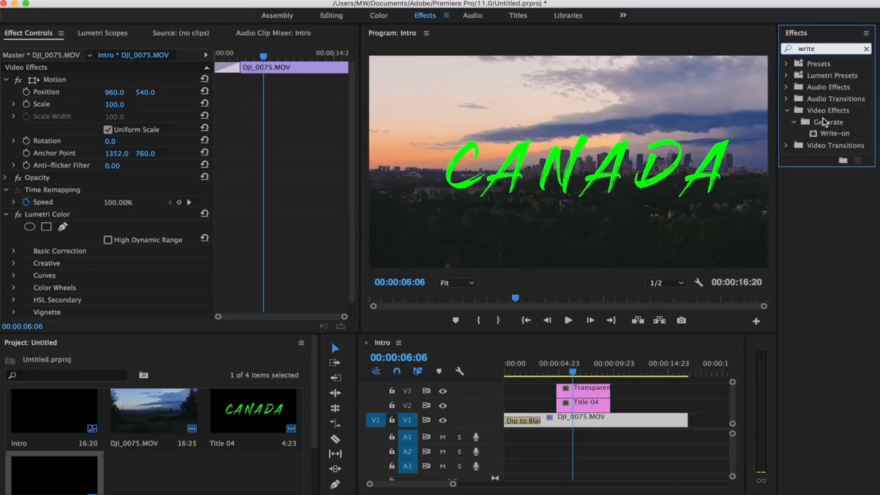
drag(831, 134, 589, 392)
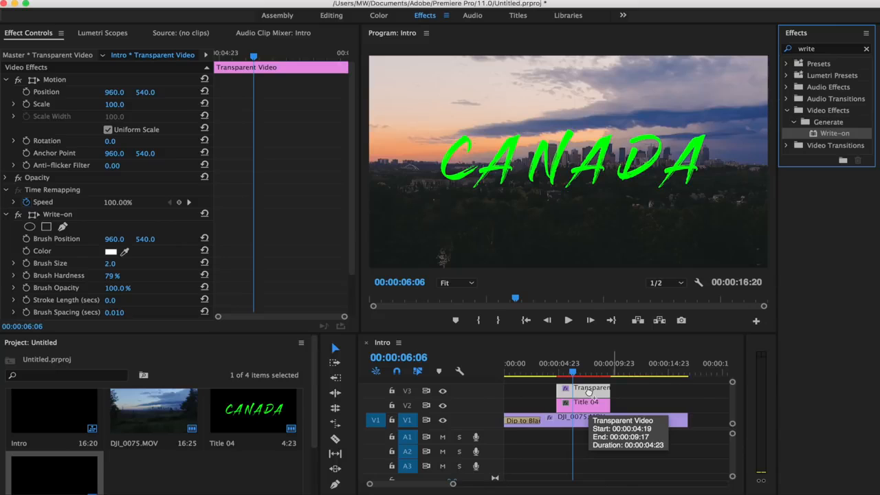
click(589, 391)
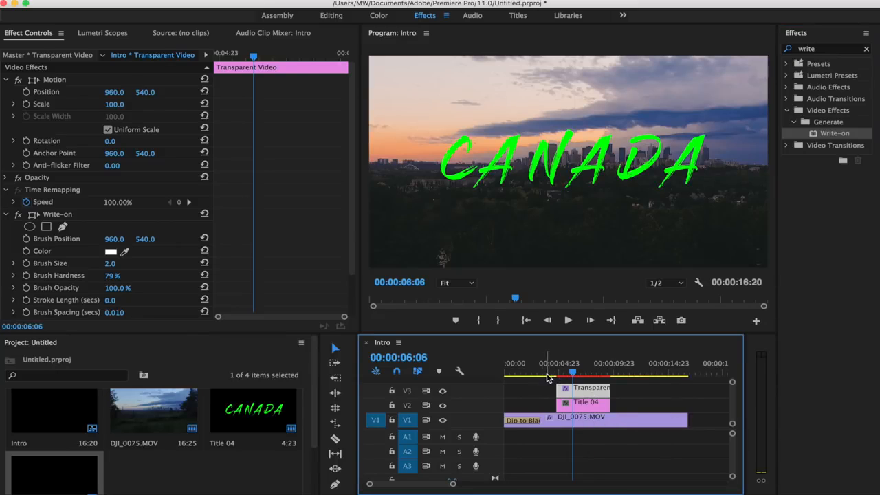
Step: Set the Write-on brush size to 20 and the stroke length to 5 seconds
scroll(86, 230, down, 3)
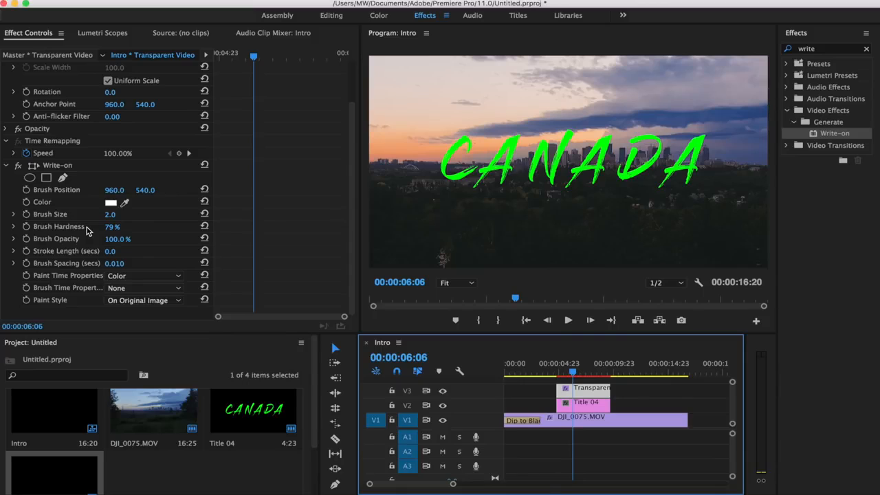
click(119, 214)
text(20)
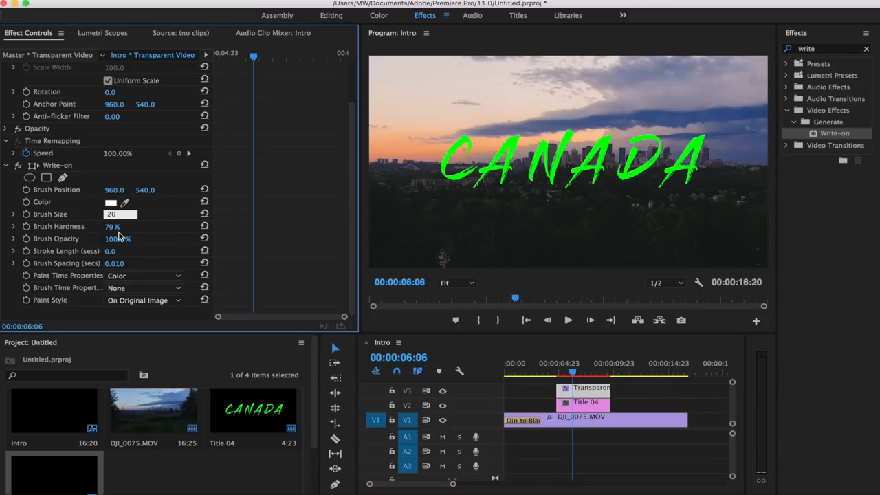
click(120, 251)
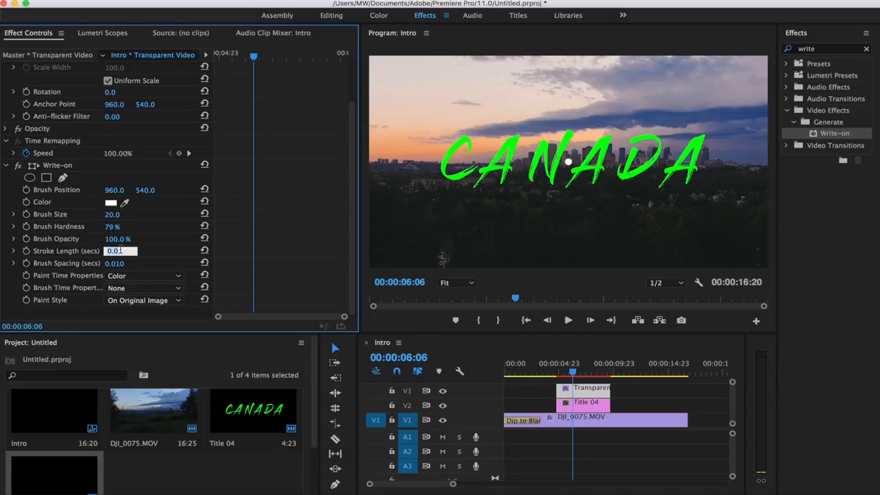
text(5)
key(Return)
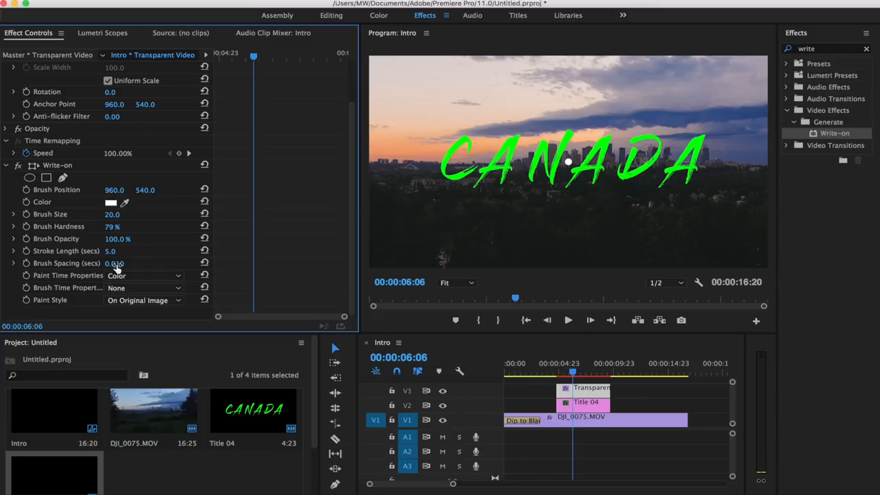
Step: Set the Write-on brush spacing to 0.001 seconds and enlarge the brush size to 33
click(116, 263)
text(0.001)
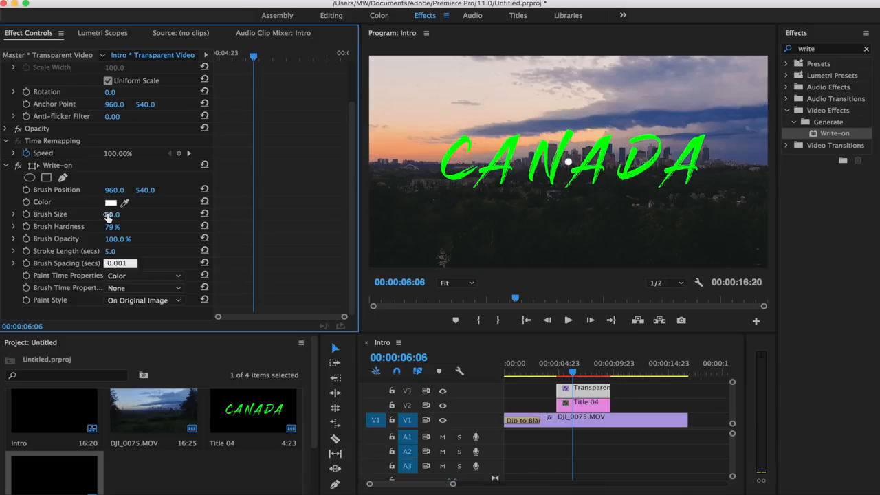
drag(110, 217, 111, 218)
key(Return)
drag(112, 214, 120, 214)
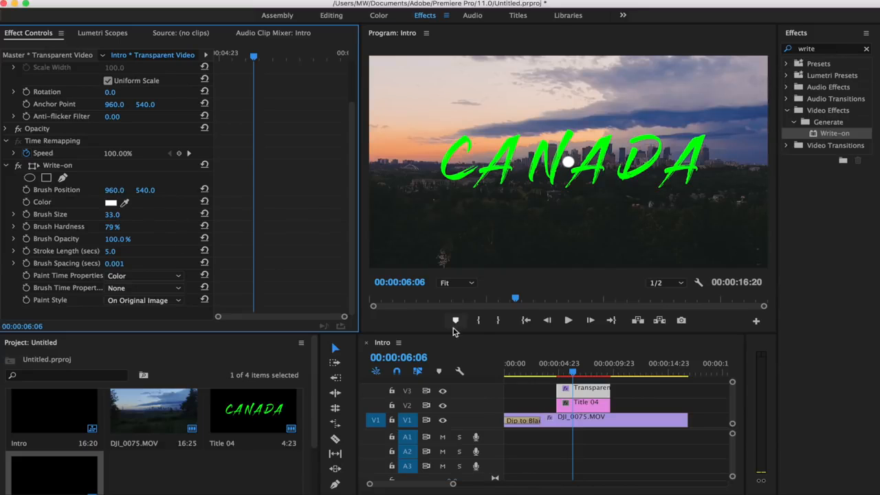
Step: Go to 00:00:04:20 at the start of the transparent video and turn on keyframing for the Write-on brush position
drag(580, 382, 562, 378)
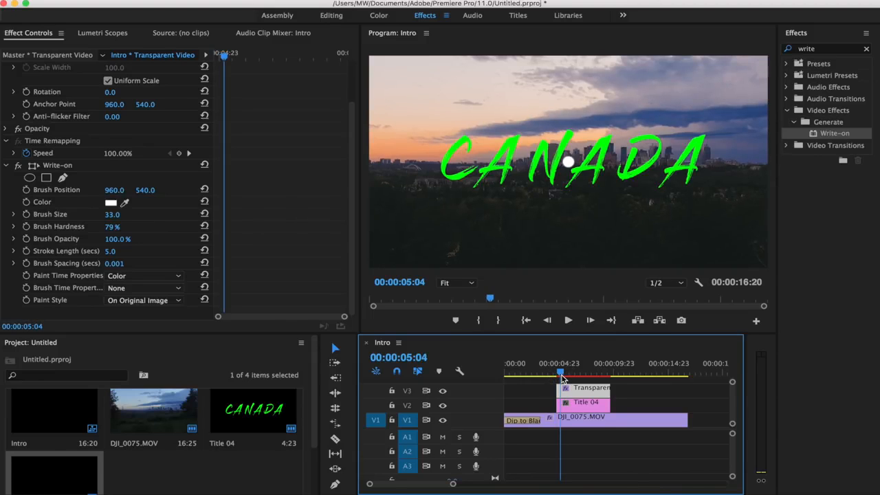
key(Left)
key(Left)
key(Left)
key(Left)
key(Left)
key(Left)
key(Left)
key(Left)
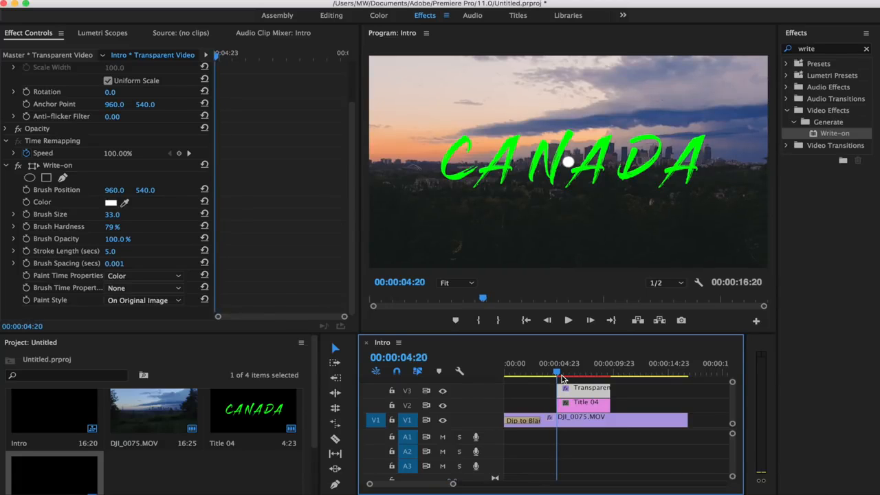
click(60, 167)
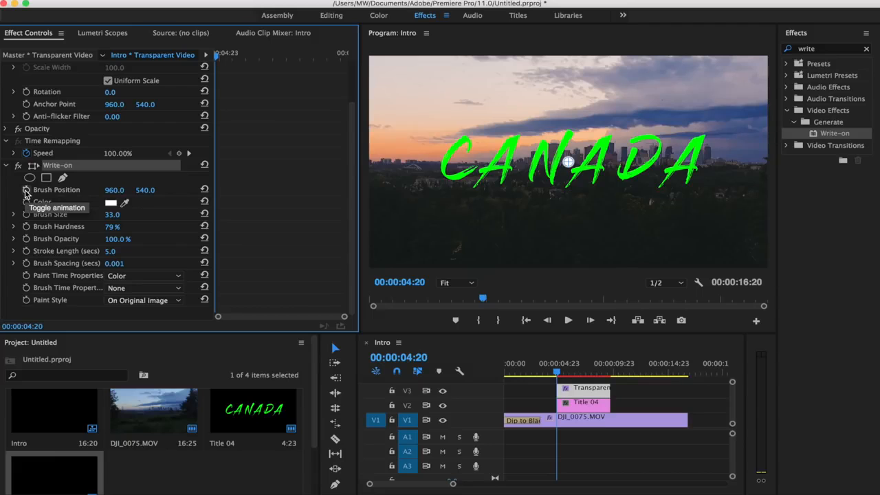
click(26, 191)
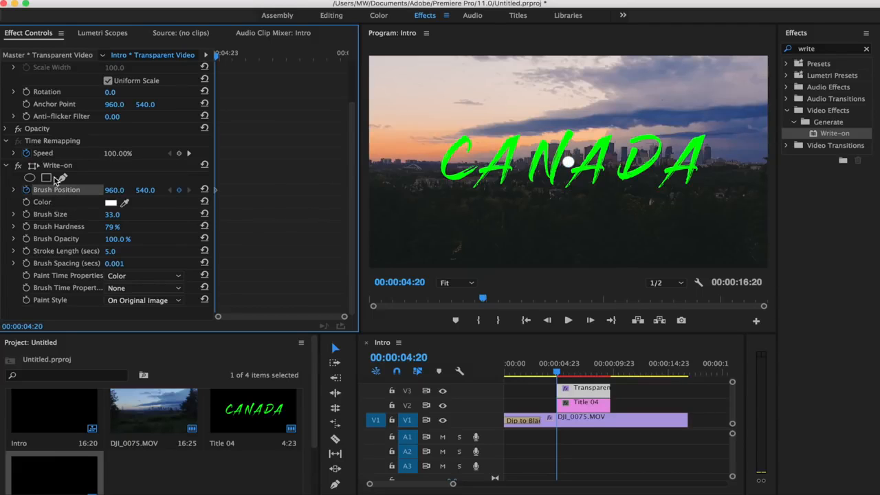
Step: Move the Write-on brush onto the upper end of the letter C, at 471.8, 501.4, and save the project
click(62, 168)
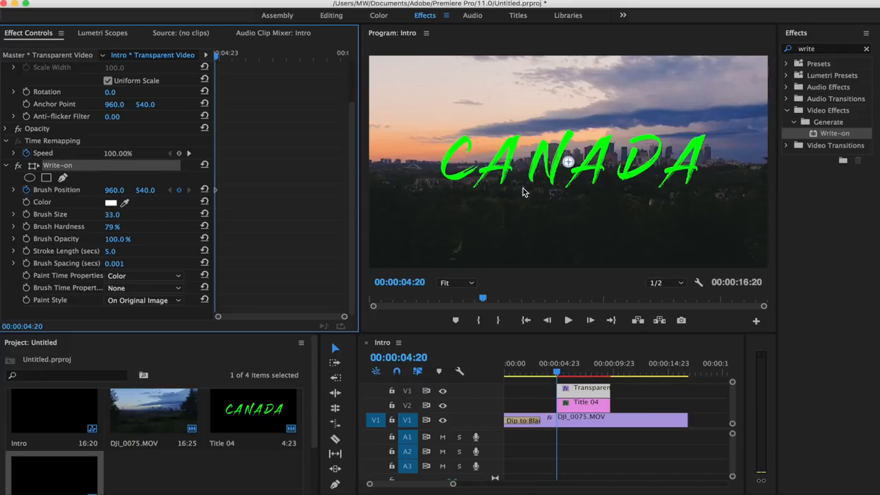
mouse_move(565, 166)
mouse_down()
mouse_move(458, 155)
mouse_move(467, 156)
mouse_up()
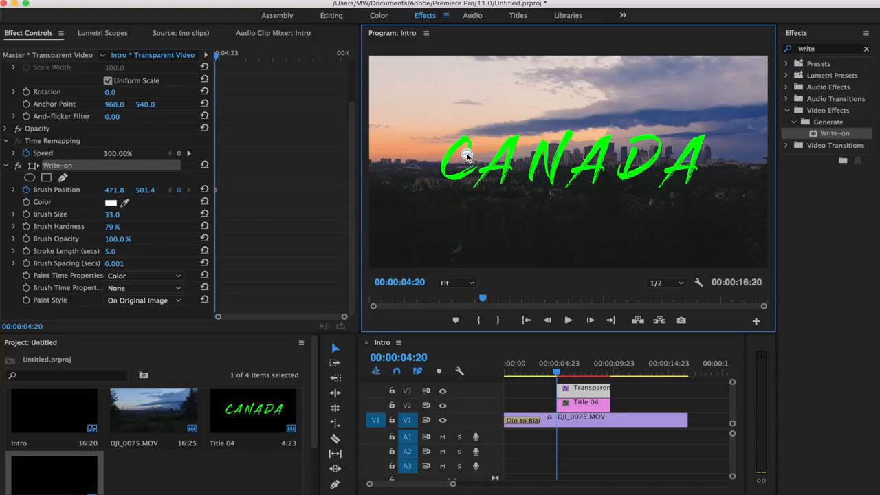
key(super+s)
Step: Advance to 00:00:04:21 and keyframe the brush slightly higher along the C at 480.7, 454.0, ending one frame further on
key(Right)
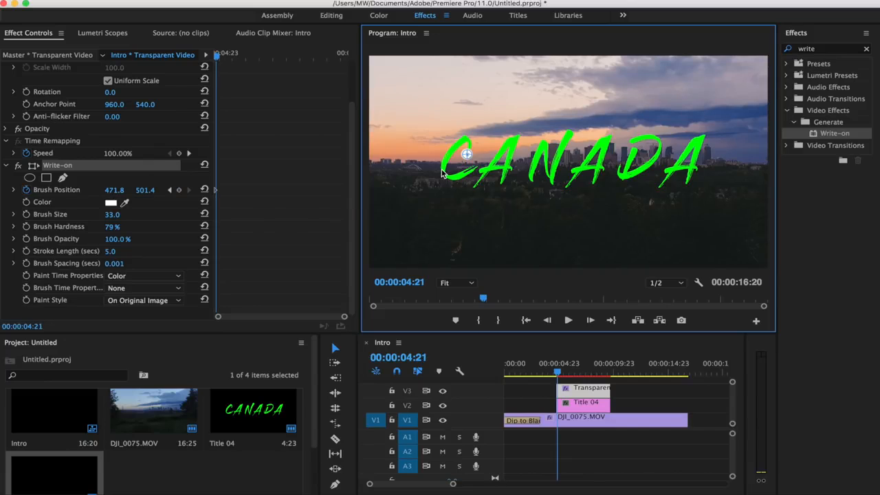
drag(461, 157, 468, 146)
key(Right)
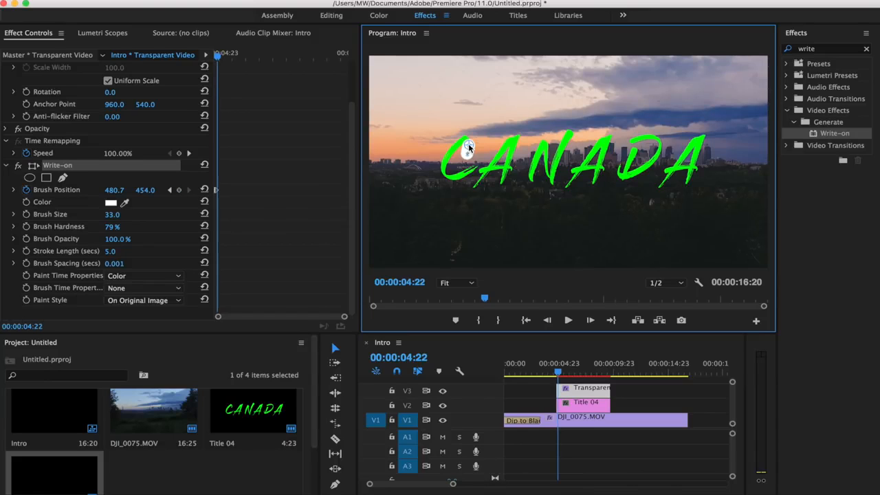
Step: Close the effects list and set the program preview's zoom to 100%
right_click(806, 36)
click(798, 40)
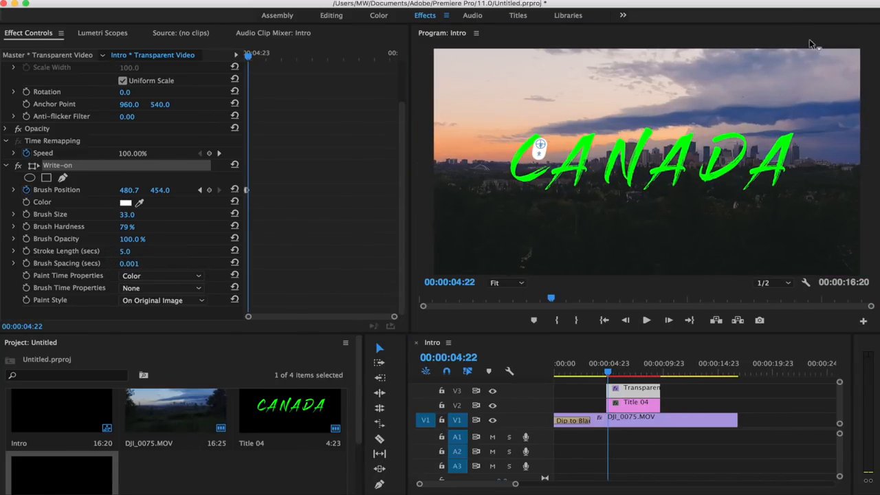
click(510, 283)
click(510, 355)
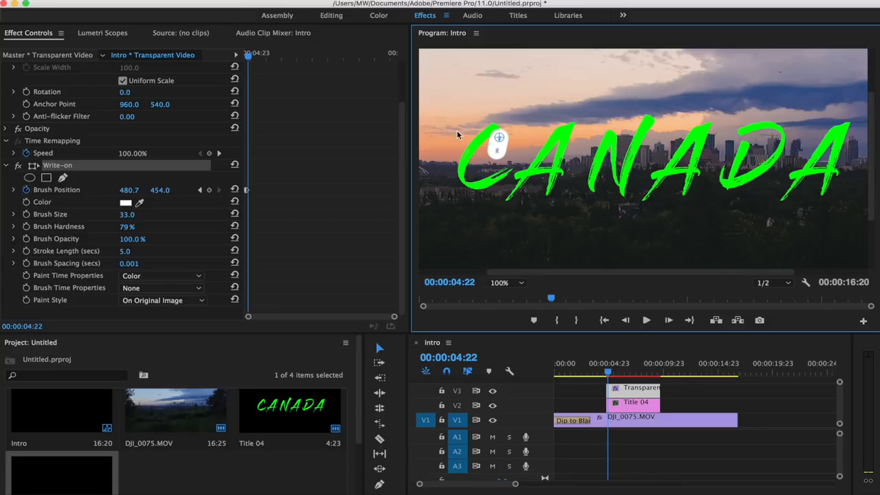
Step: Keyframe the brush position frame by frame around the rest of the C, ending at 512, 564 at 00:00:05:05
drag(494, 139, 492, 133)
key(Right)
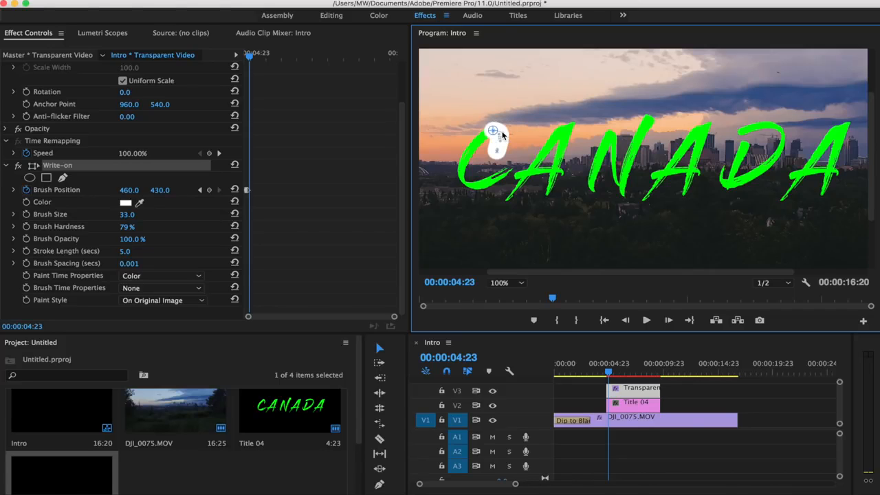
drag(493, 135, 489, 135)
key(Right)
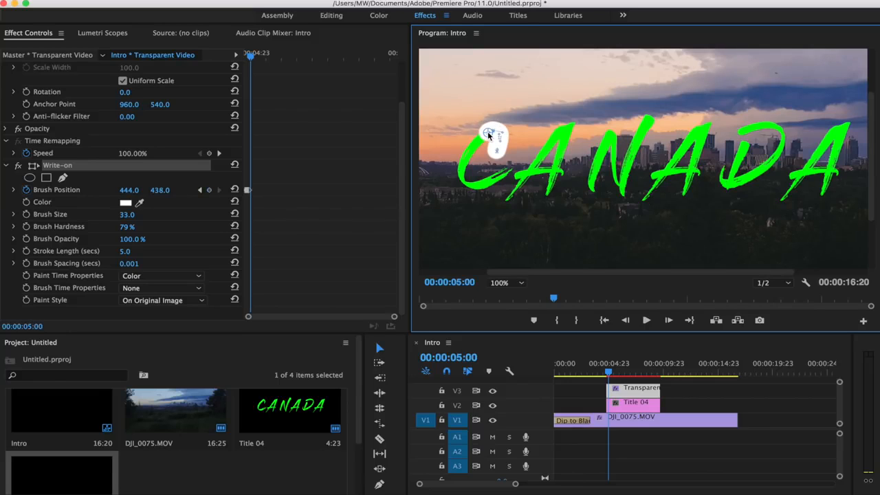
mouse_move(489, 135)
mouse_down()
mouse_move(466, 157)
mouse_move(466, 181)
mouse_move(489, 187)
mouse_move(509, 172)
mouse_up()
key(Right)
key(Right)
key(Right)
key(Right)
key(Right)
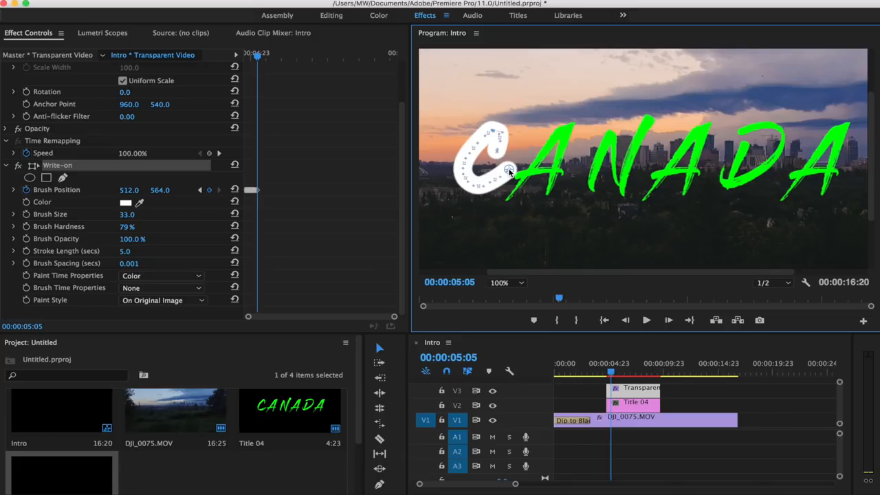
key(Right)
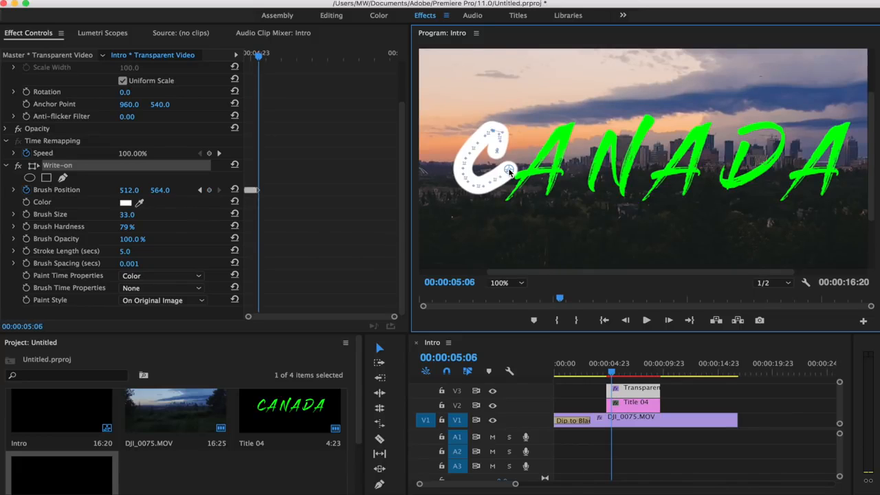
Step: Keyframe the brush from the foot of the first A at 508, 674 up its left stroke to 660, 454
drag(509, 171, 508, 202)
key(Right)
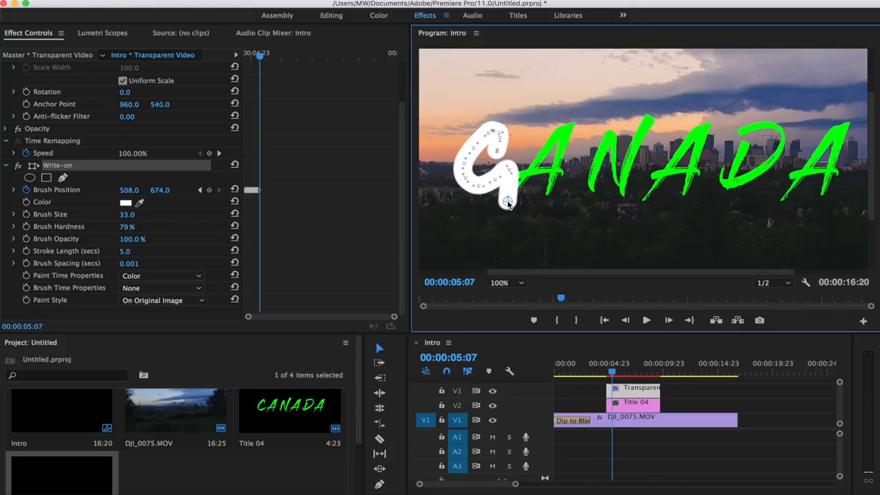
drag(508, 203, 520, 184)
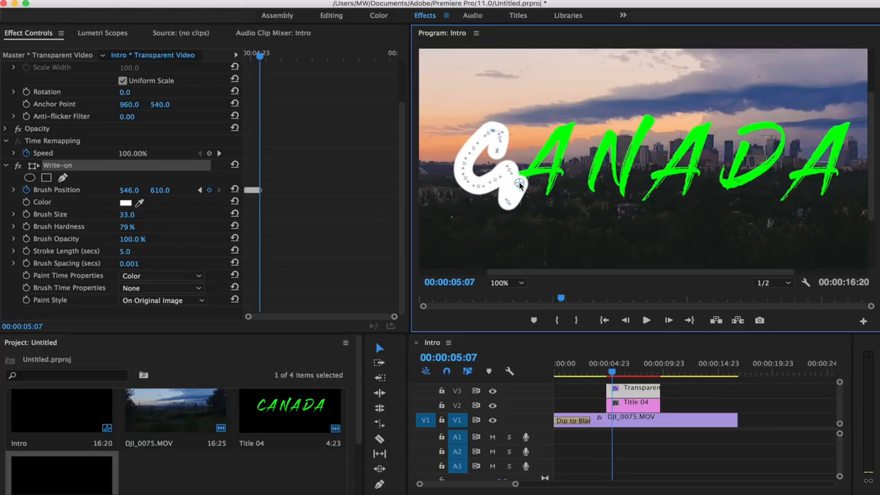
key(Right)
drag(519, 184, 538, 165)
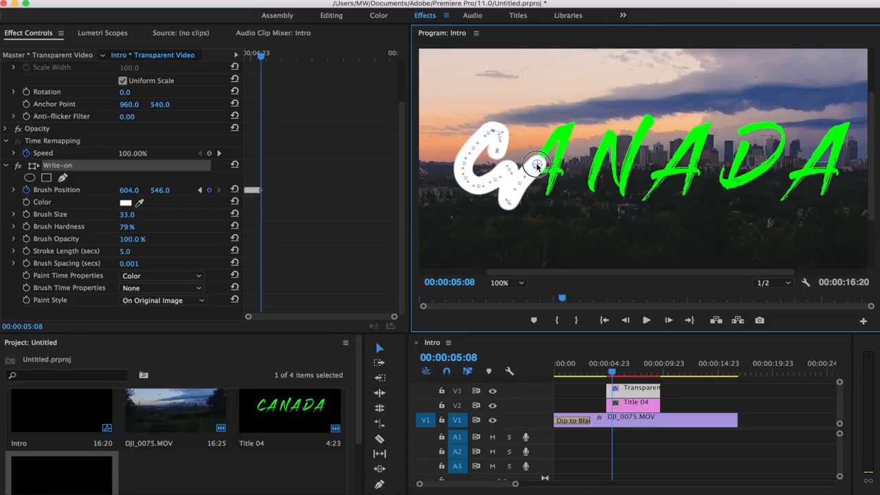
key(Right)
mouse_move(537, 165)
mouse_down()
mouse_move(554, 159)
mouse_move(555, 128)
mouse_move(555, 139)
mouse_up()
key(Right)
key(Right)
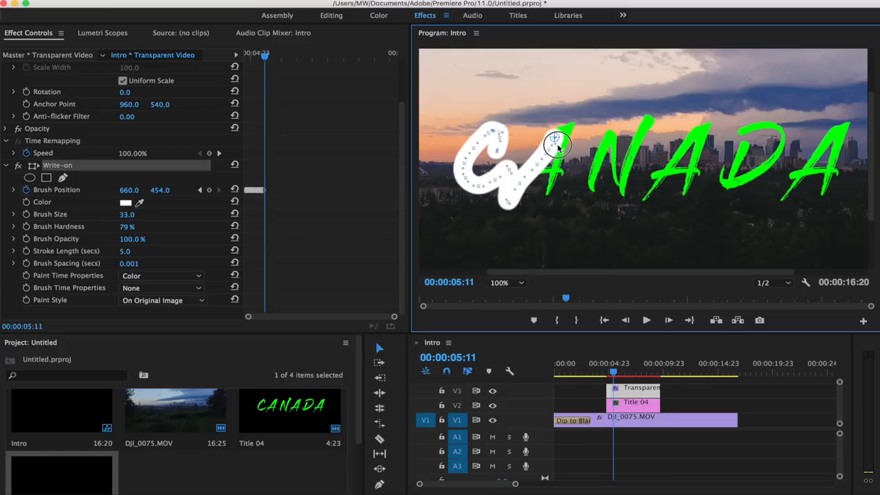
Step: Keyframe the brush over the first A's peak and through all remaining letters, ending at 1612, 560 at 00:00:07:14
drag(554, 139, 563, 134)
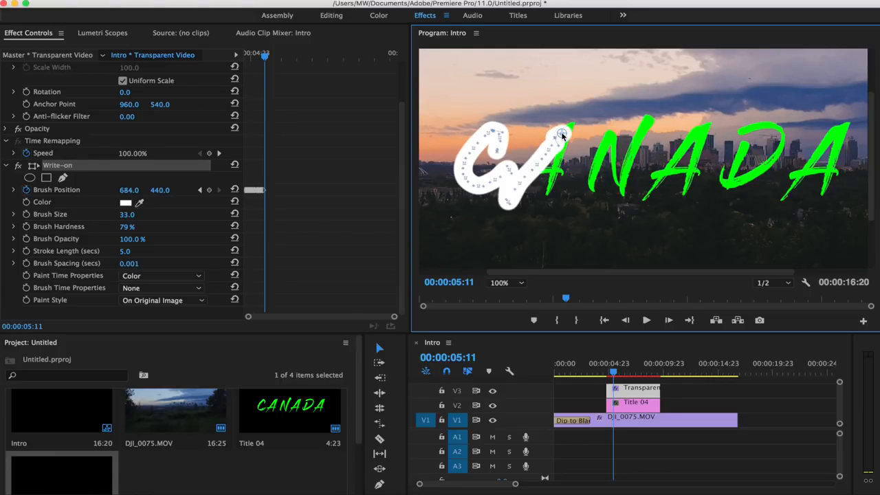
key(Right)
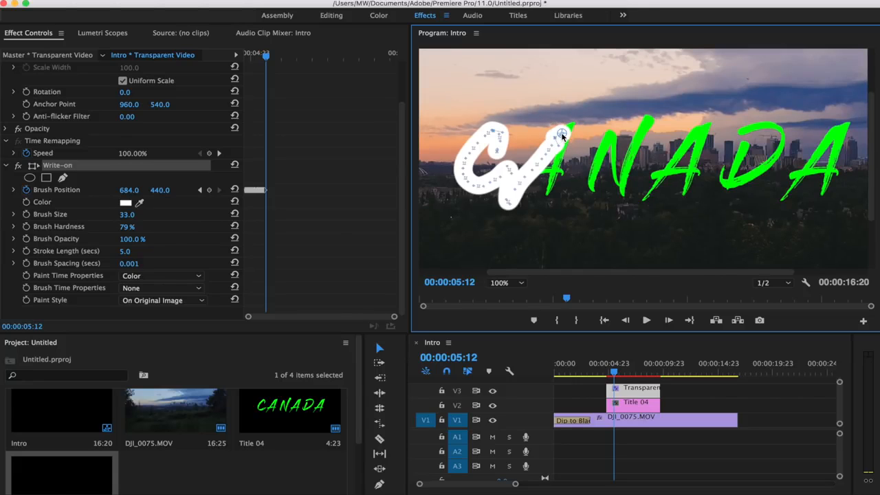
drag(562, 135, 573, 128)
key(Right)
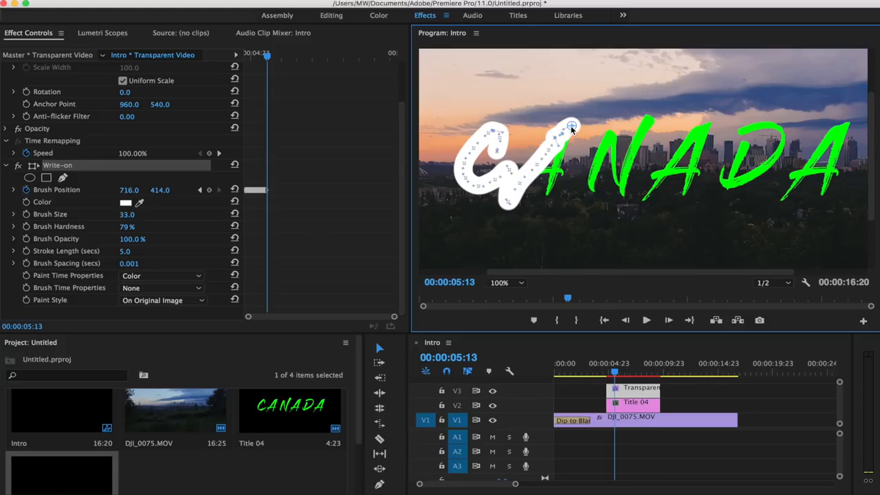
mouse_move(572, 129)
mouse_down()
mouse_move(546, 176)
mouse_move(559, 175)
mouse_move(548, 195)
mouse_move(592, 189)
mouse_move(608, 133)
mouse_move(623, 194)
mouse_move(645, 124)
mouse_move(650, 159)
mouse_move(631, 203)
mouse_move(699, 127)
mouse_move(701, 145)
mouse_move(677, 175)
mouse_move(693, 175)
mouse_move(685, 196)
mouse_move(738, 128)
mouse_move(776, 128)
mouse_move(780, 154)
mouse_move(725, 184)
mouse_move(735, 130)
mouse_move(745, 148)
mouse_move(730, 193)
mouse_move(784, 197)
mouse_move(846, 123)
mouse_move(821, 195)
mouse_move(804, 175)
mouse_move(849, 170)
mouse_up()
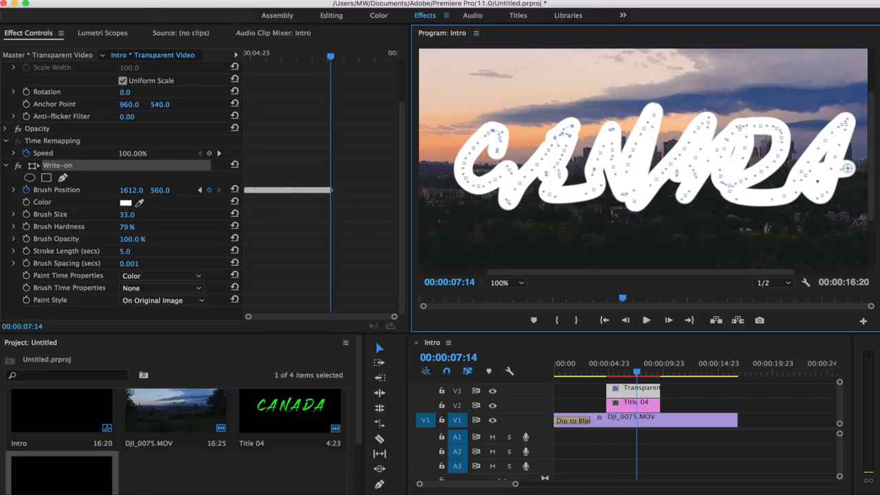
Step: Find the Track Matte Key effect, apply it to the Title 04 clip on V2, and set its matte to Video 3
key(shift+7)
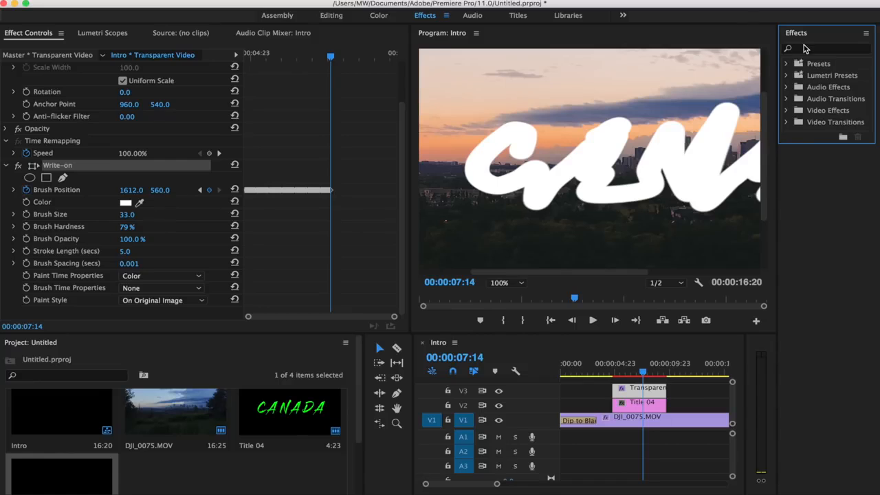
click(811, 50)
text(lu)
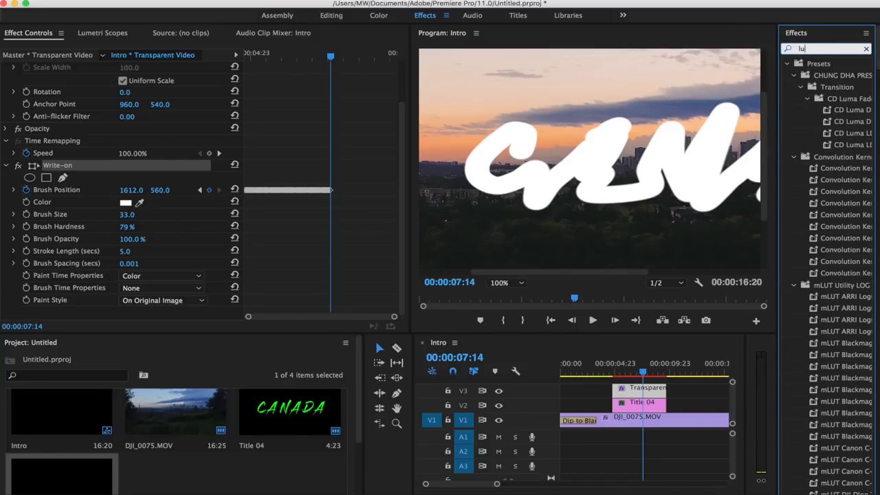
key(BackSpace)
key(BackSpace)
text(tra)
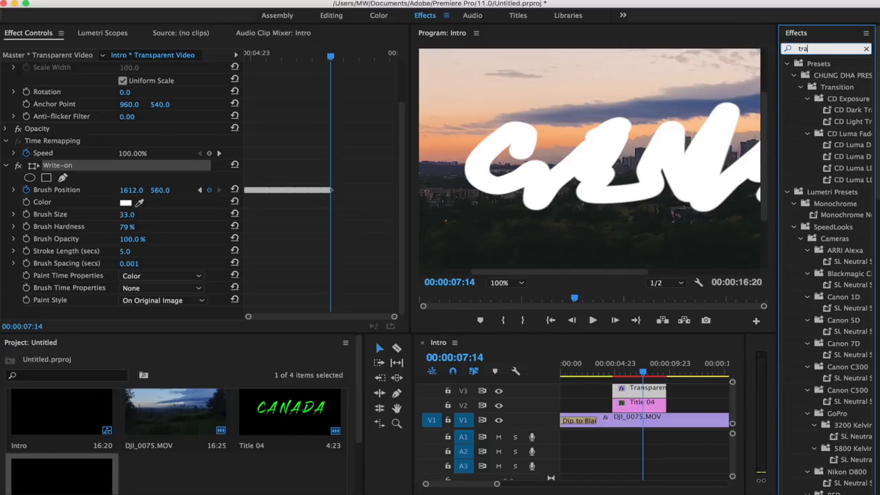
text(ck)
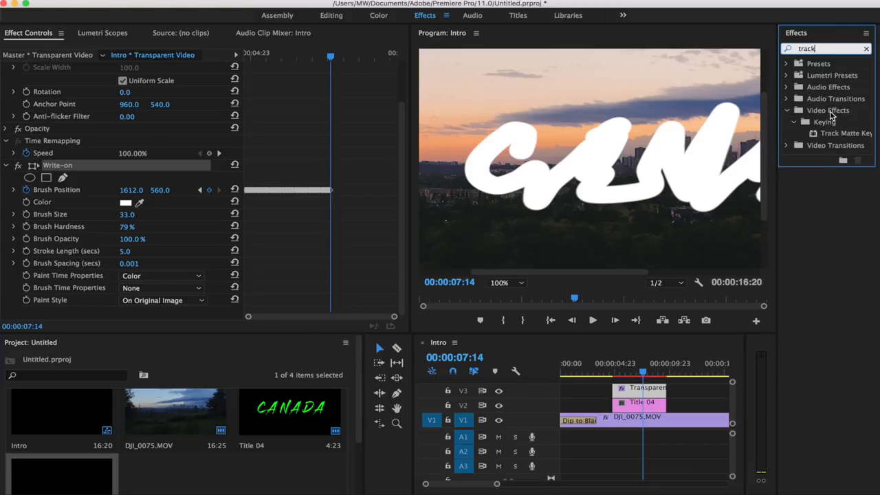
click(837, 133)
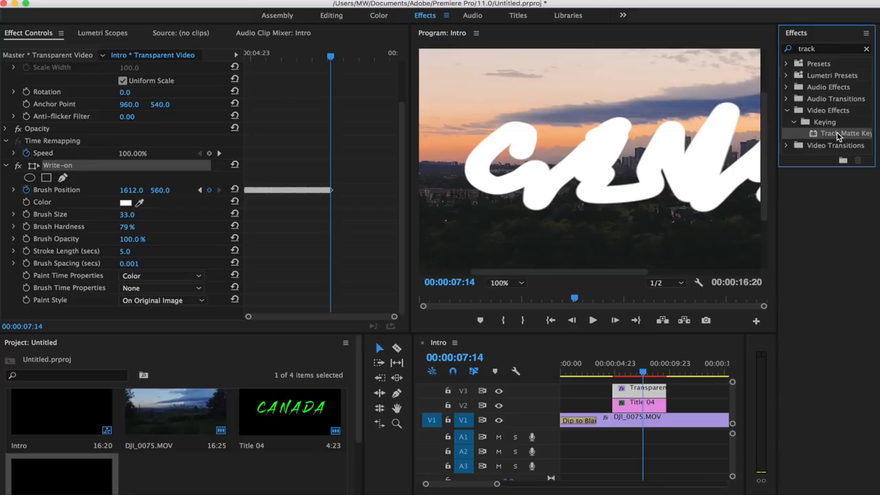
drag(838, 135, 633, 408)
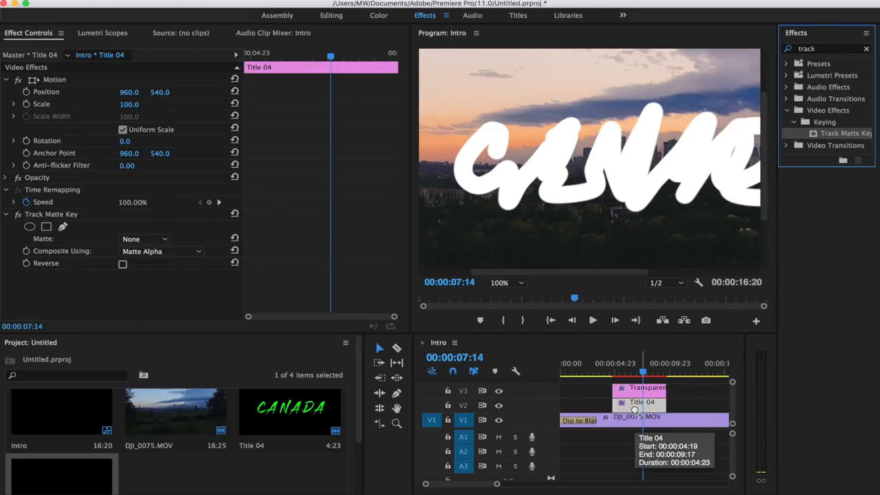
click(133, 241)
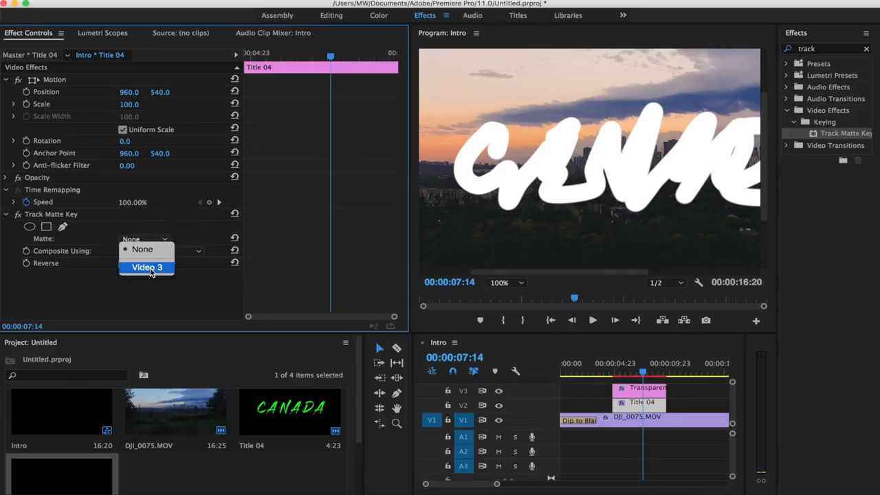
click(147, 268)
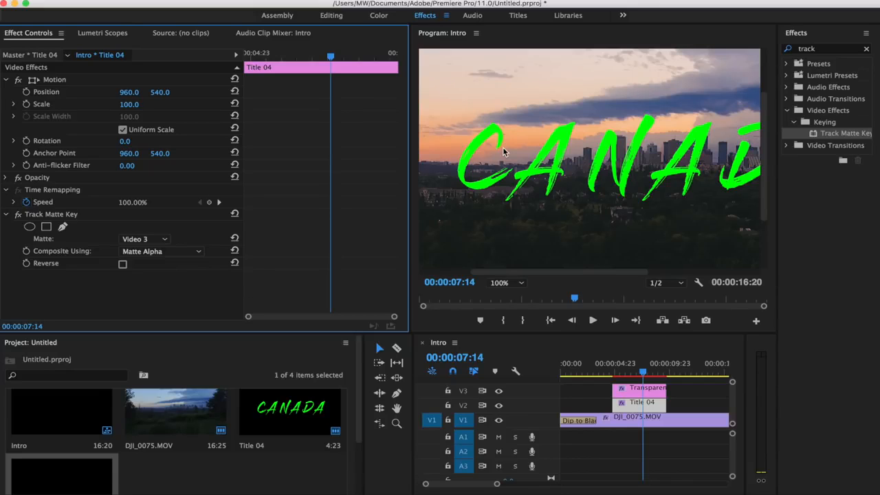
Step: Close the effects list and set the program preview's zoom to Fit
key(shift+7)
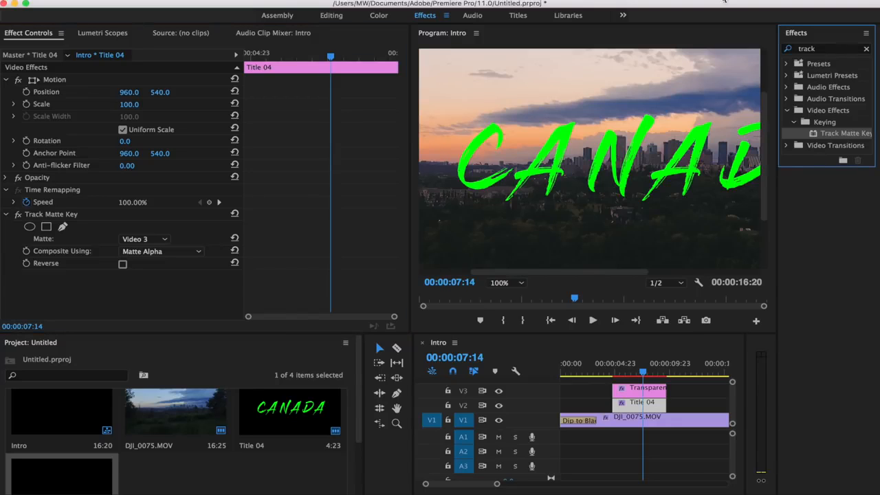
click(836, 35)
click(806, 48)
click(554, 284)
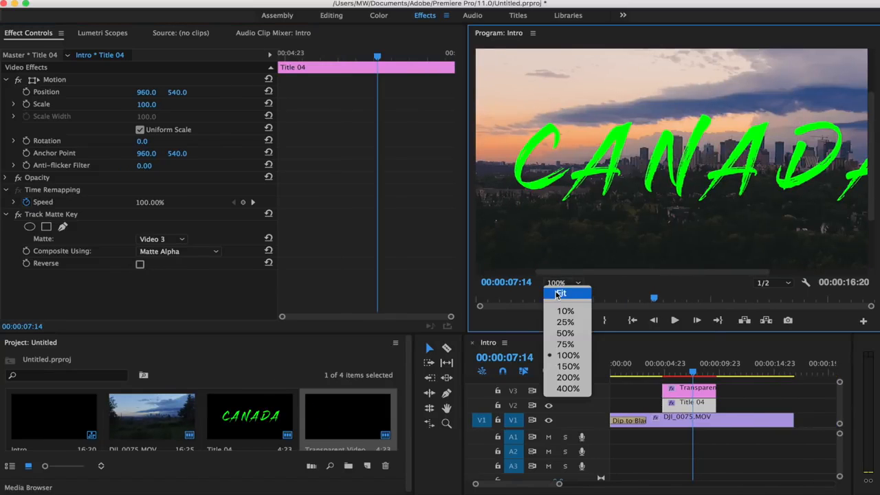
click(556, 293)
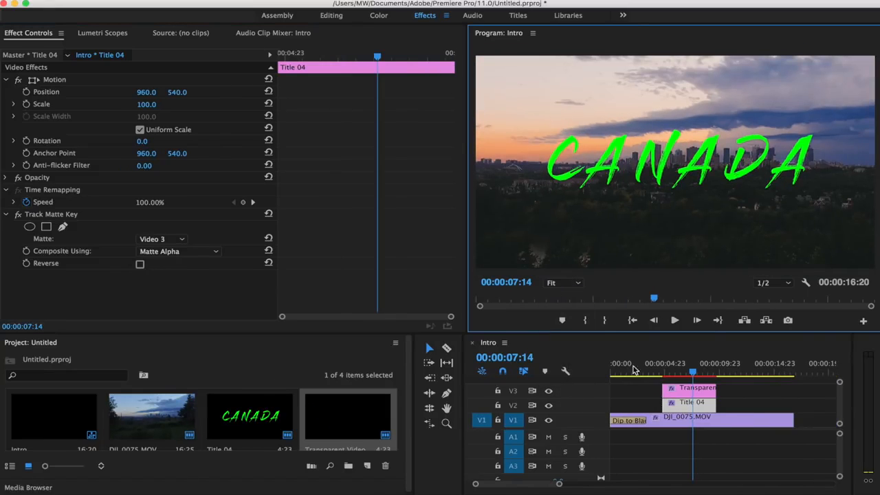
Step: Move the playhead to 00:00:04:05 and change the CANADA title's fill color to white (FFFFFF), closing the title editor
drag(692, 374, 656, 373)
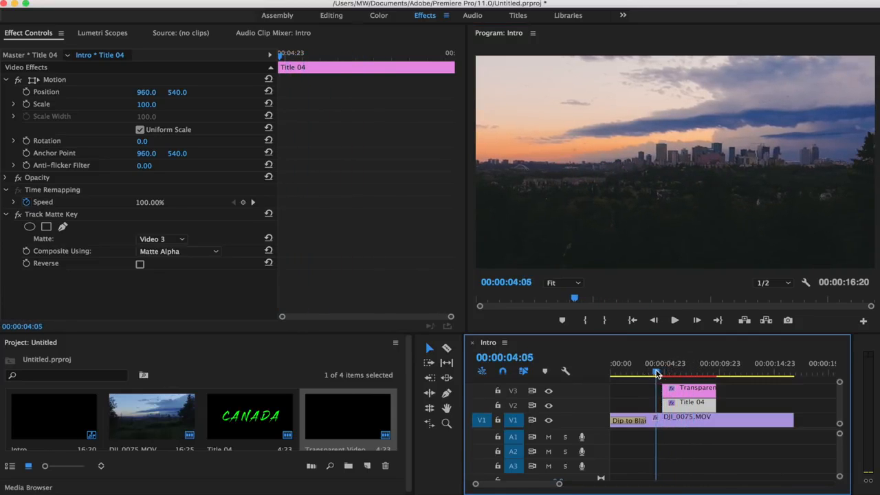
click(251, 419)
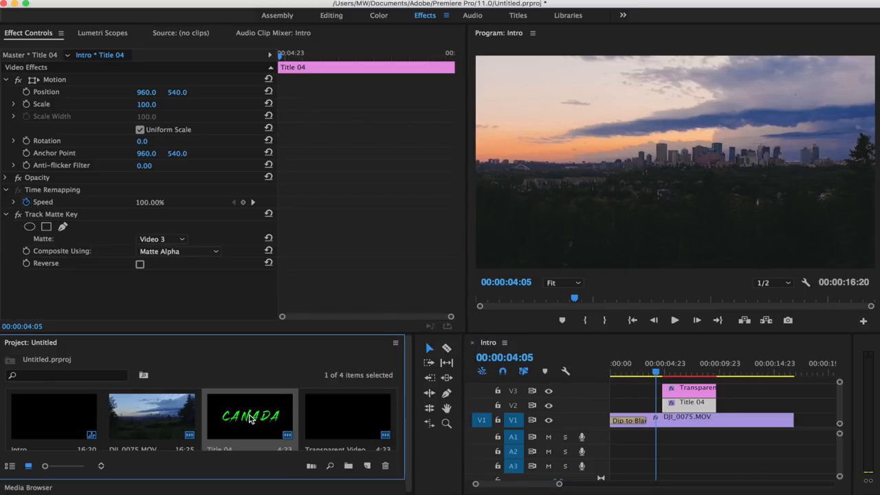
double_click(251, 419)
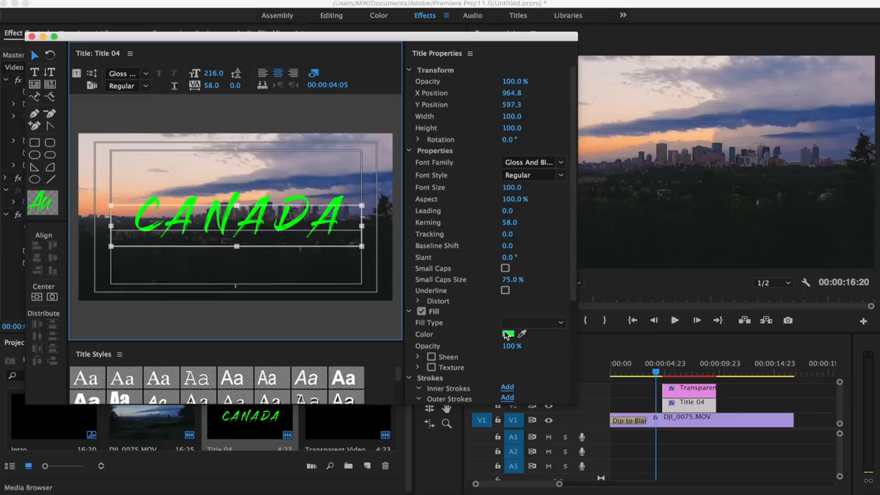
click(508, 334)
drag(336, 154, 298, 259)
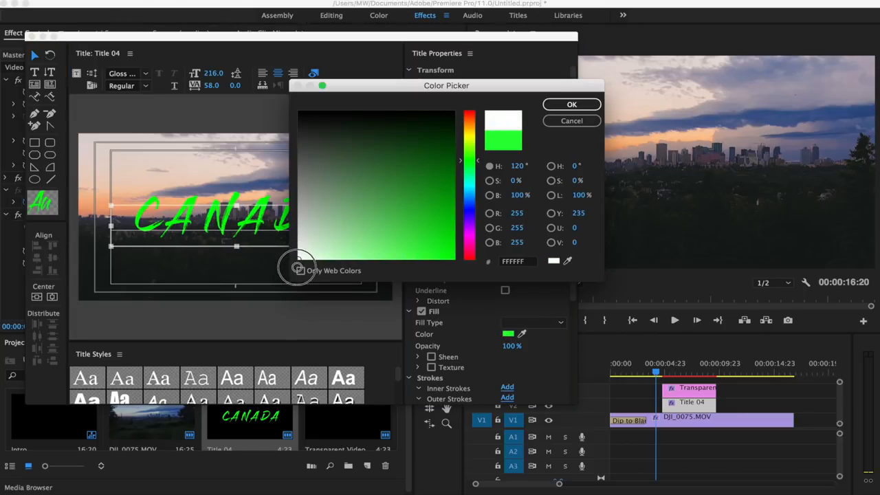
click(552, 105)
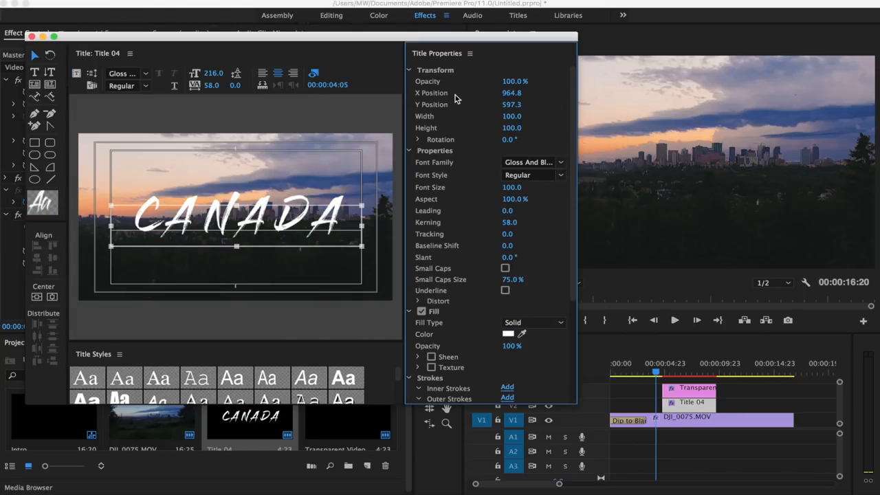
click(31, 36)
Step: Play back the handwritten title reveal from the start of the title clip
drag(655, 374, 664, 377)
key(space)
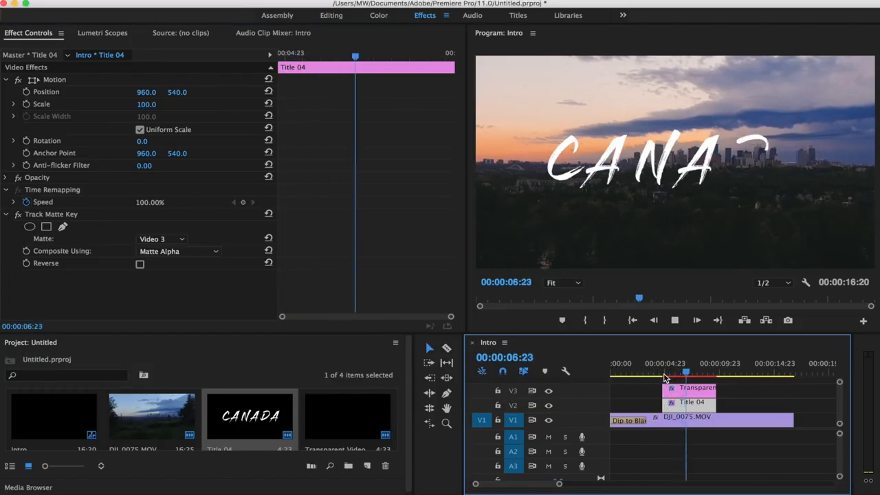
key(space)
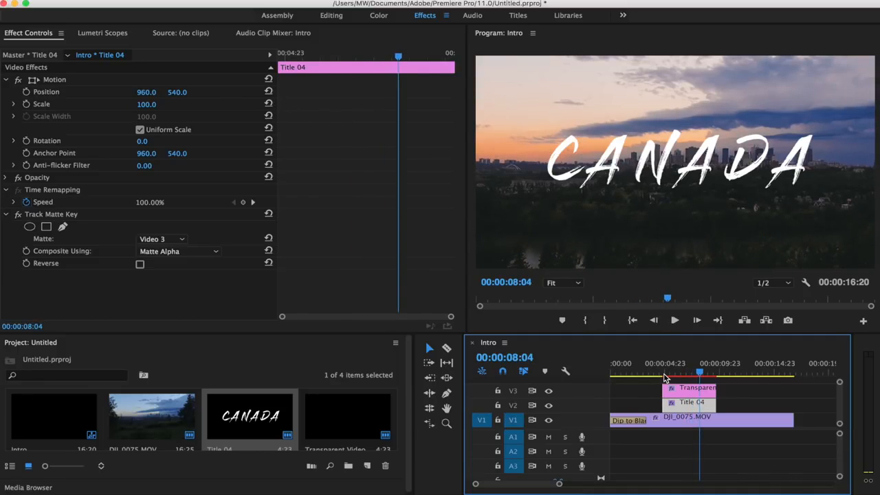